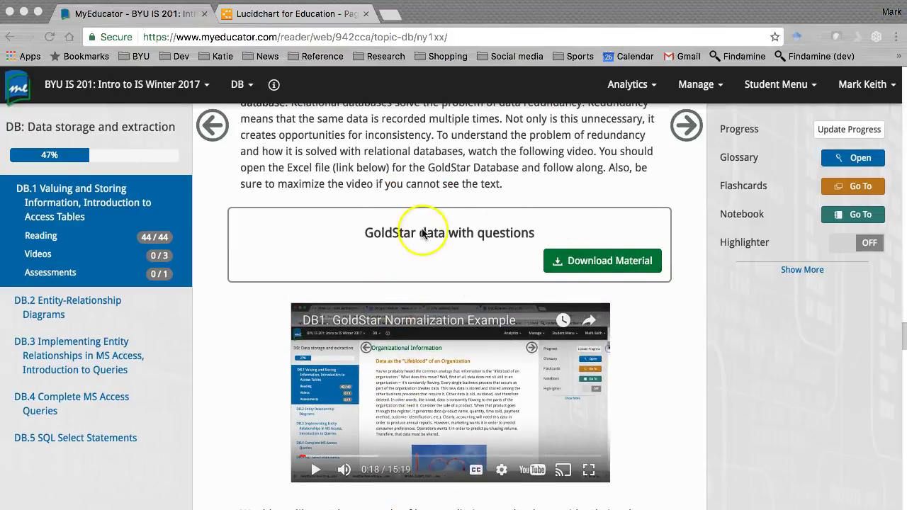
Scroll the DB.1 reading past the GoldStar videos to the Implementing Relational Tables video and Quiz 2.
scroll(450, 320, "down", 1)
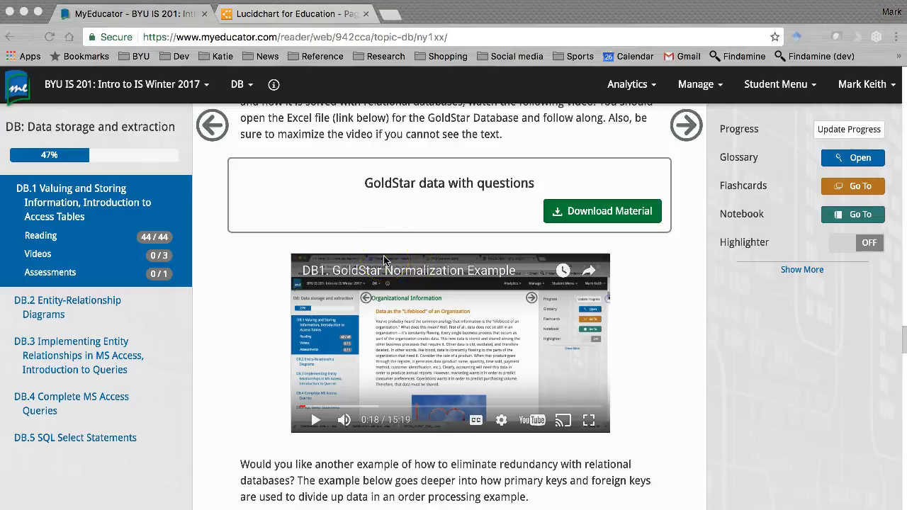
scroll(385, 269, "down", 5)
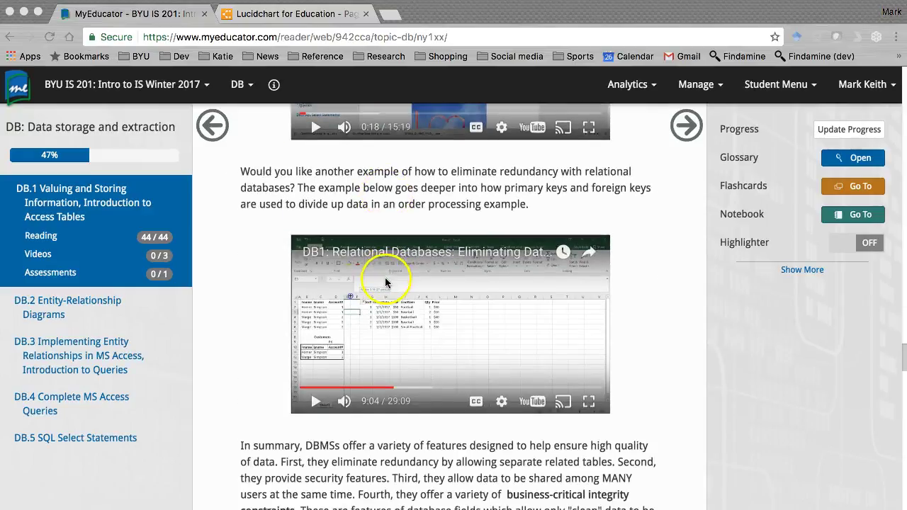
scroll(385, 277, "down", 3)
scroll(385, 282, "down", 5)
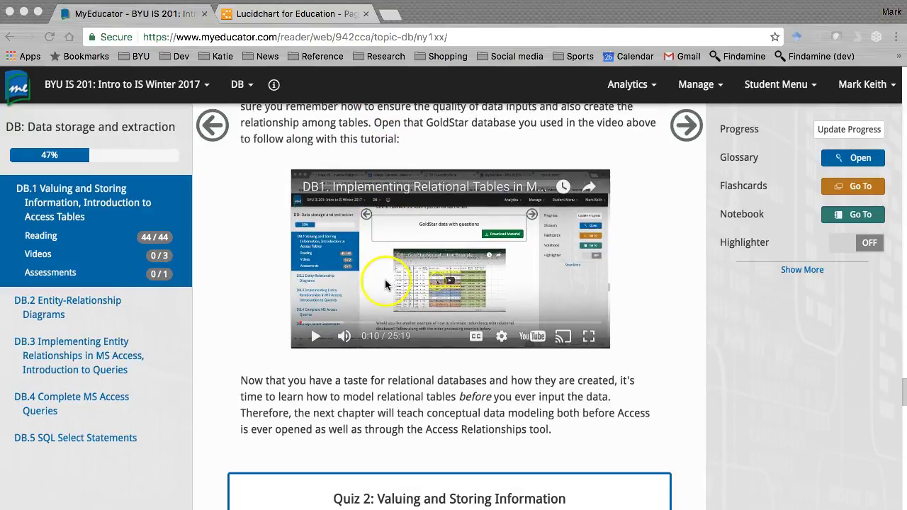
scroll(385, 279, "up", 1)
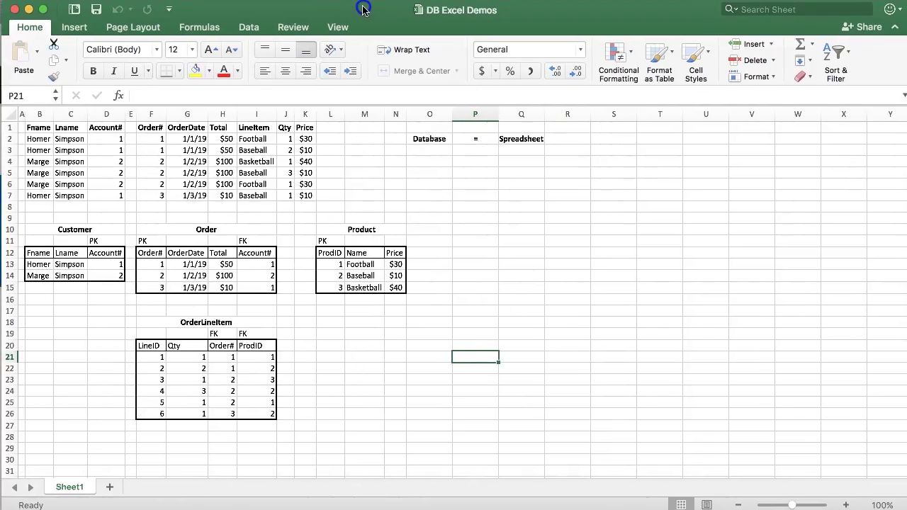
Enter ERD in M2 and Entity in M3, each with an equals sign beside it.
left_click(360, 140)
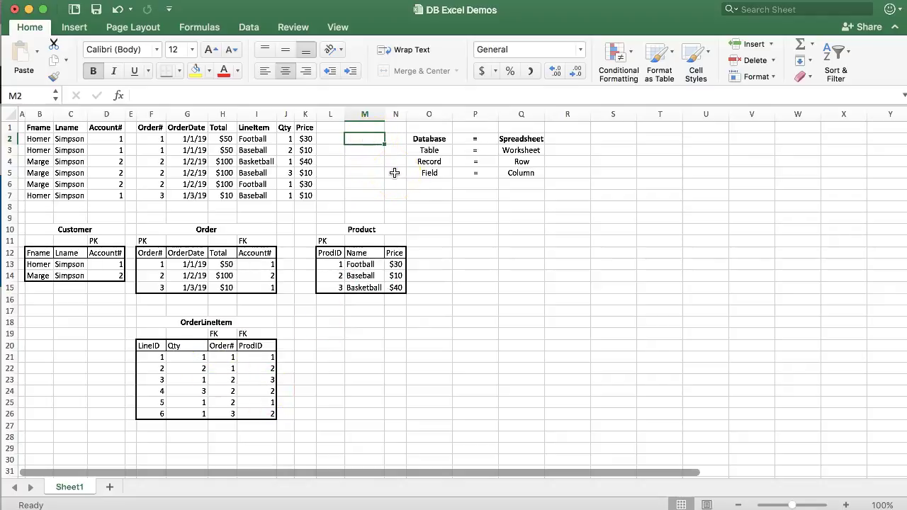
type("ERD")
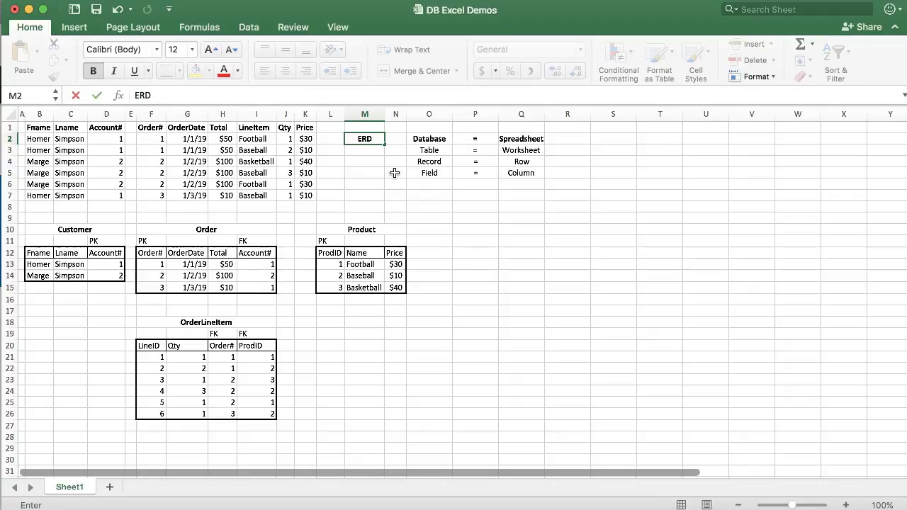
key("Tab")
type("'")
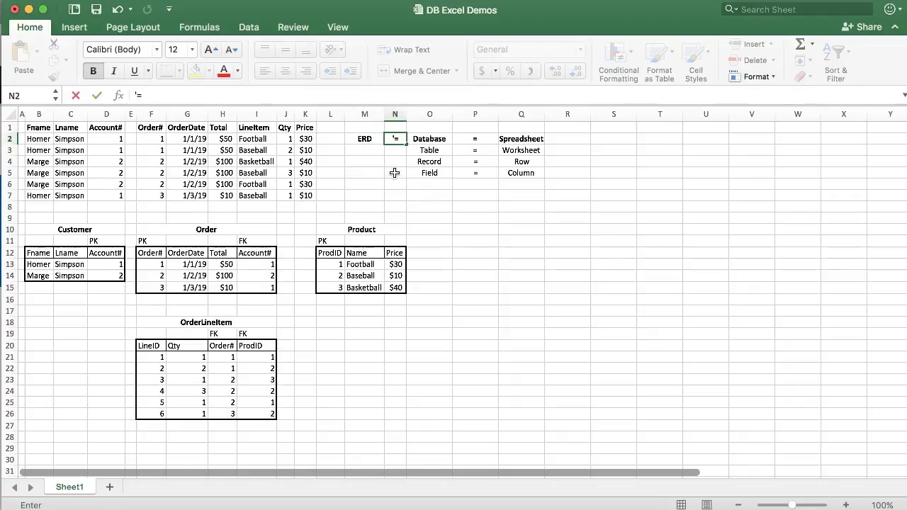
key("Return")
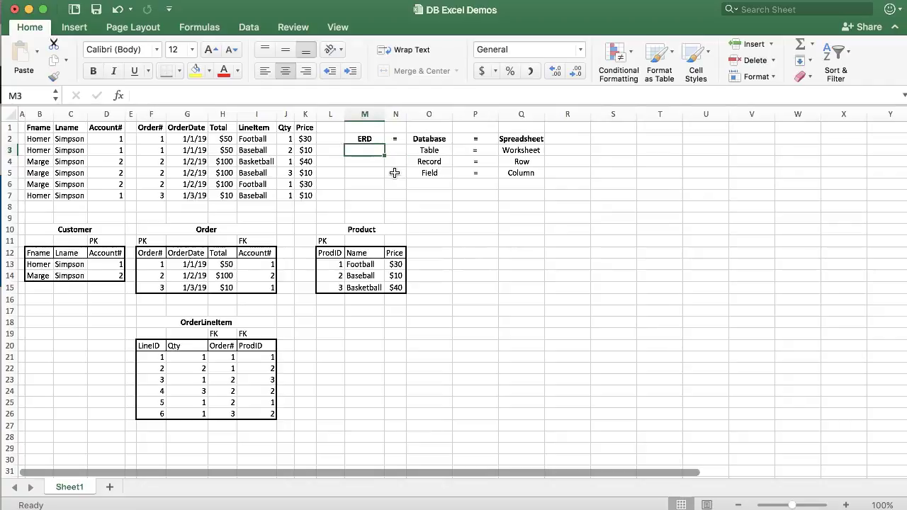
type("Entity")
key("Tab")
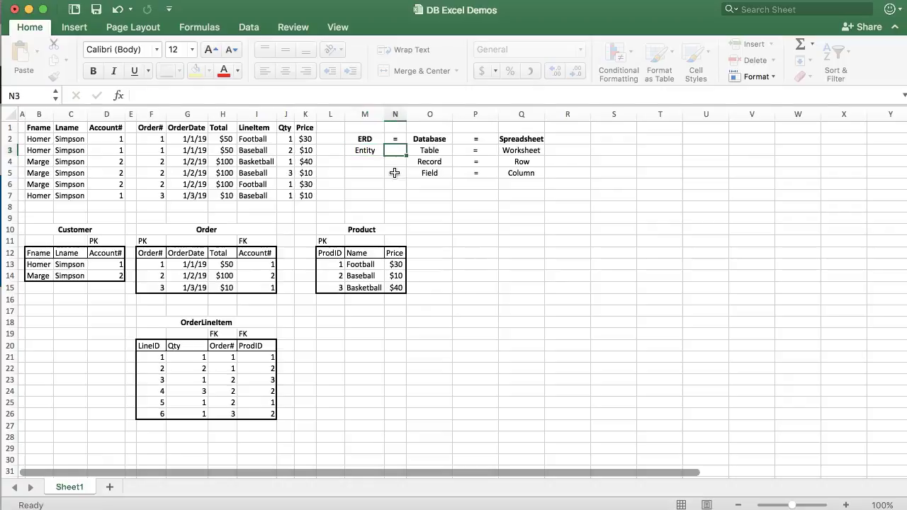
key("Return")
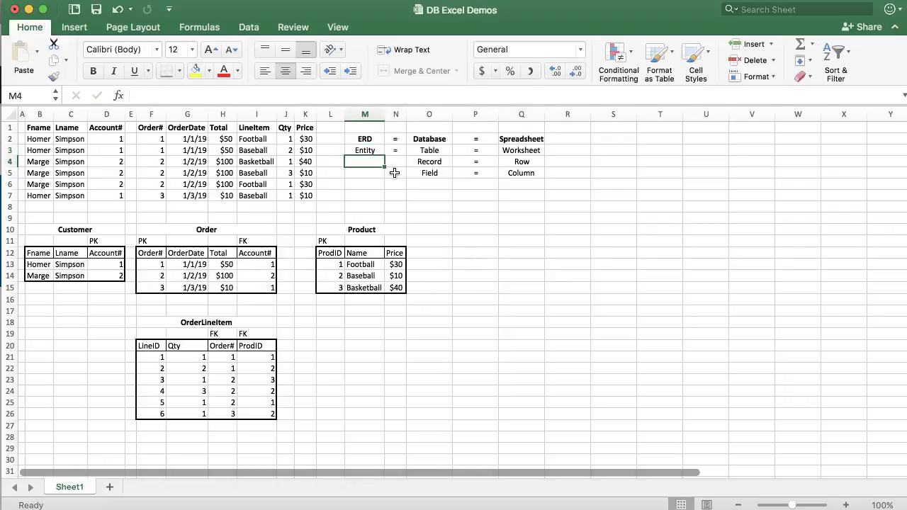
Enter Instance and Attribute in M4:M5, each followed by an equals sign in column N.
type("Ins")
key("Tab")
type("'=")
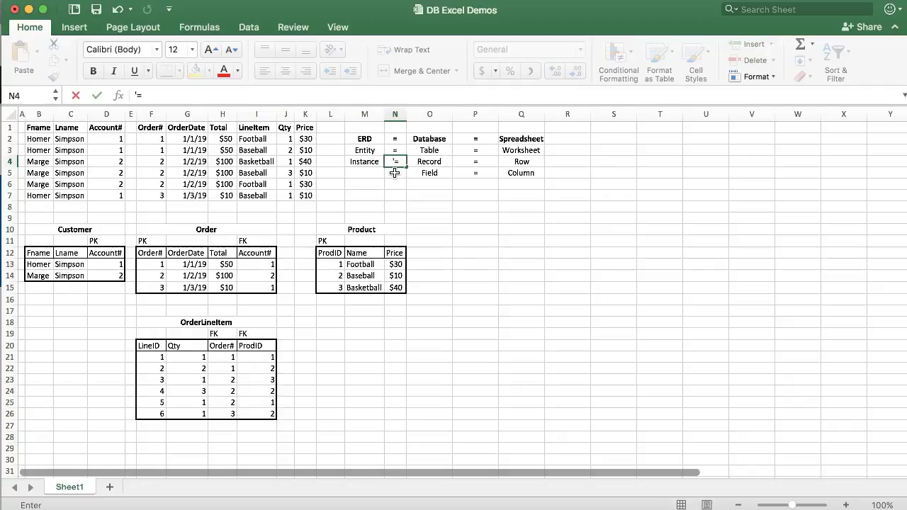
key("Return")
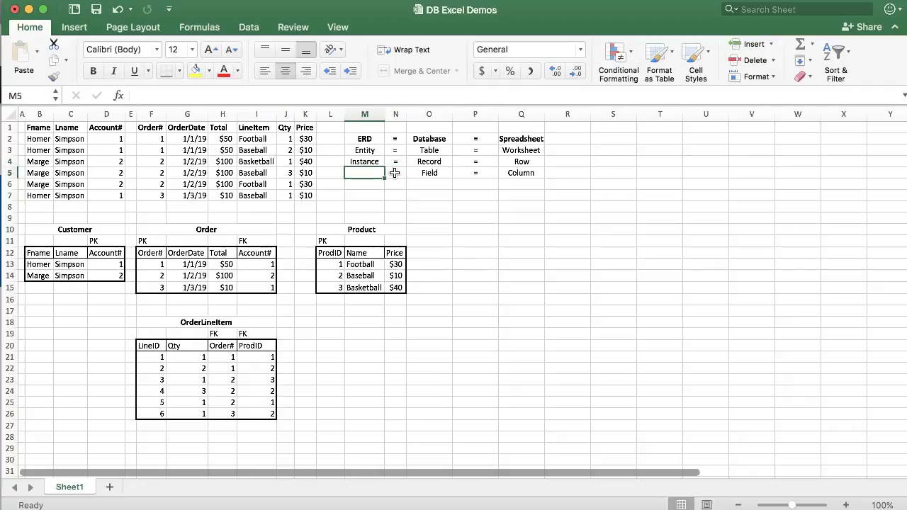
type("Atri")
key("BackSpace")
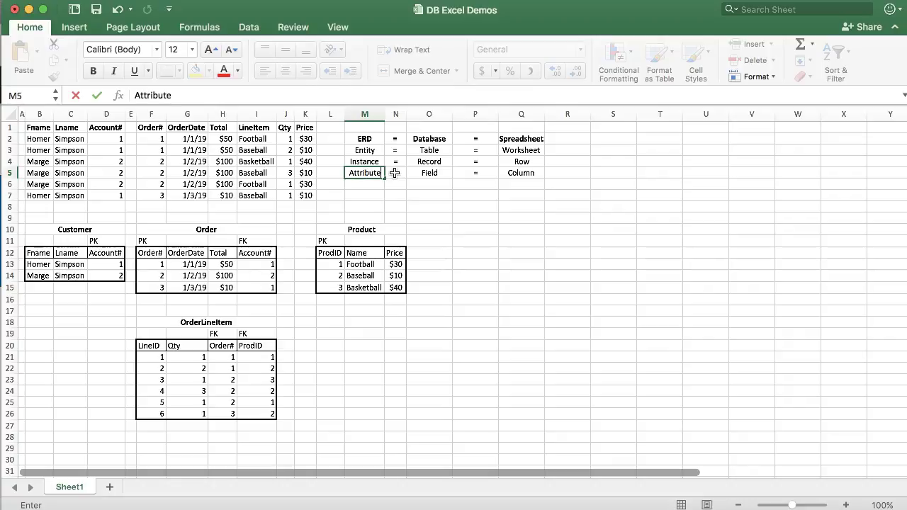
left_click(395, 173)
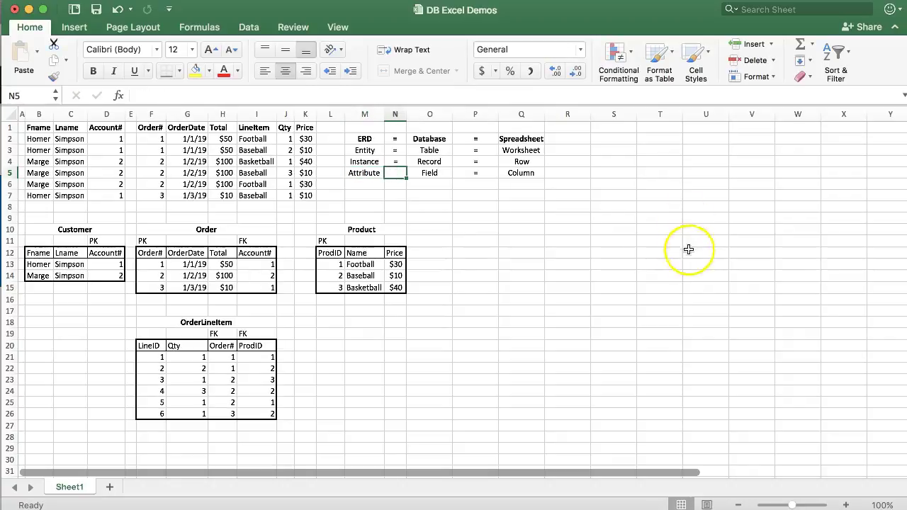
type("'=")
key("Return")
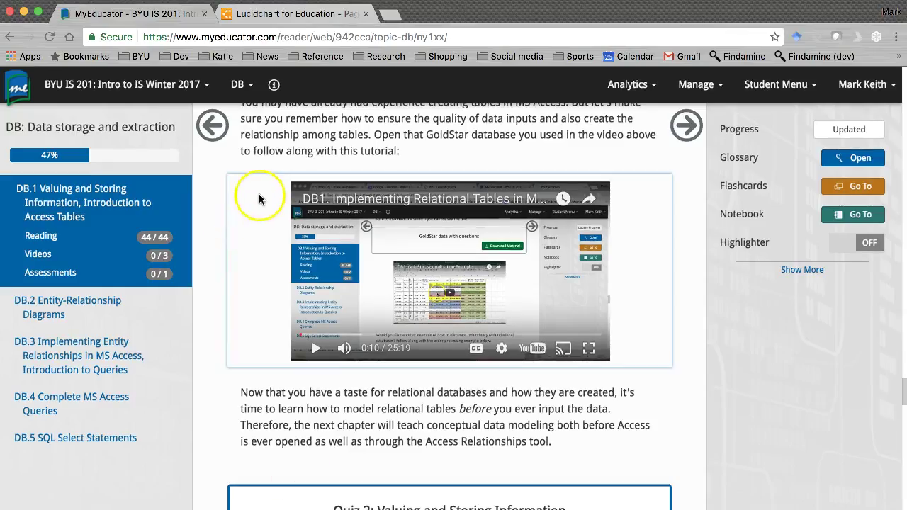
Switch to the Lucidchart tab, go to LOG IN and enter the account username.
left_click(304, 14)
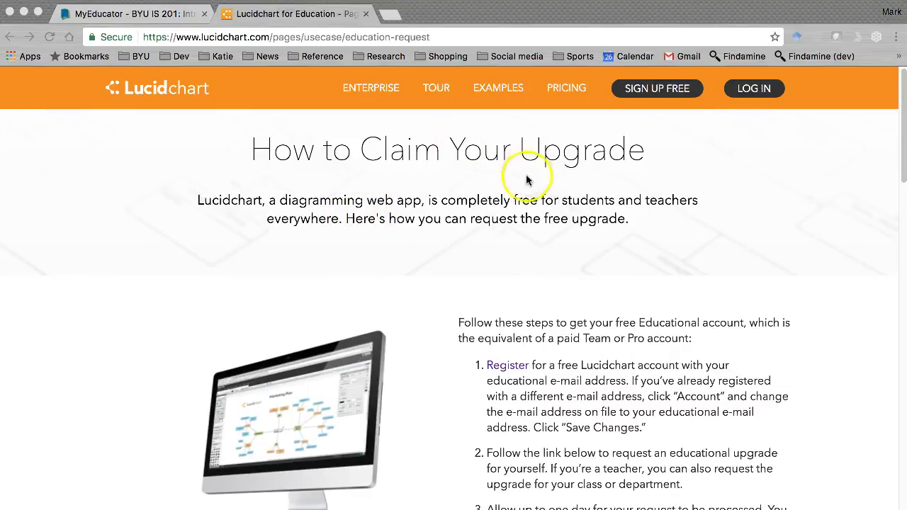
scroll(521, 188, "down", 10)
scroll(518, 194, "up", 10)
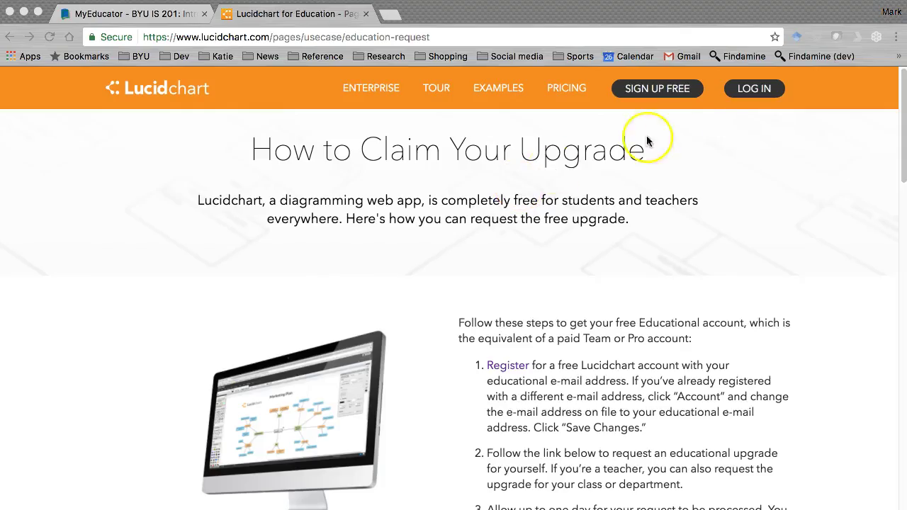
left_click(755, 92)
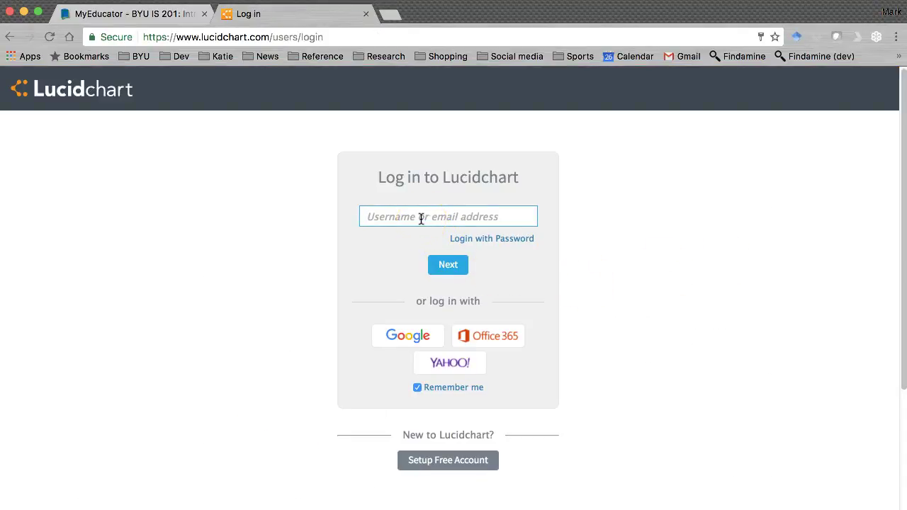
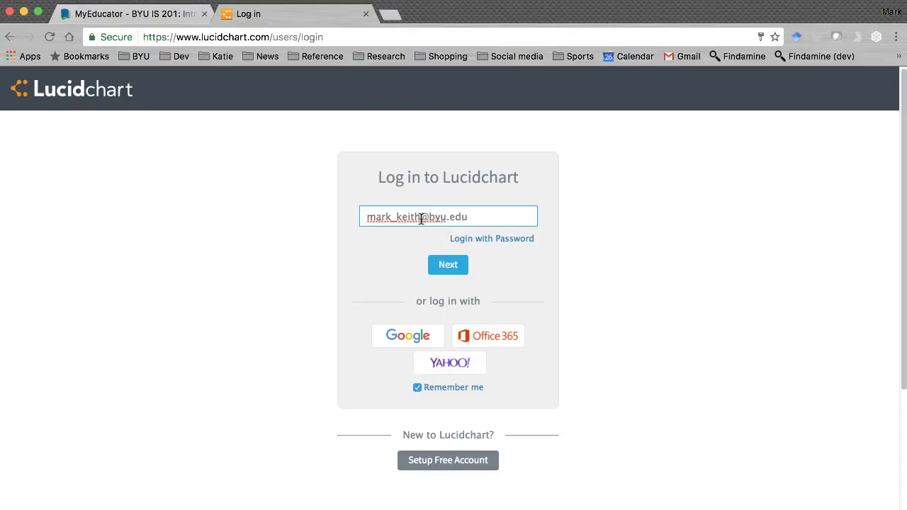
left_click(444, 265)
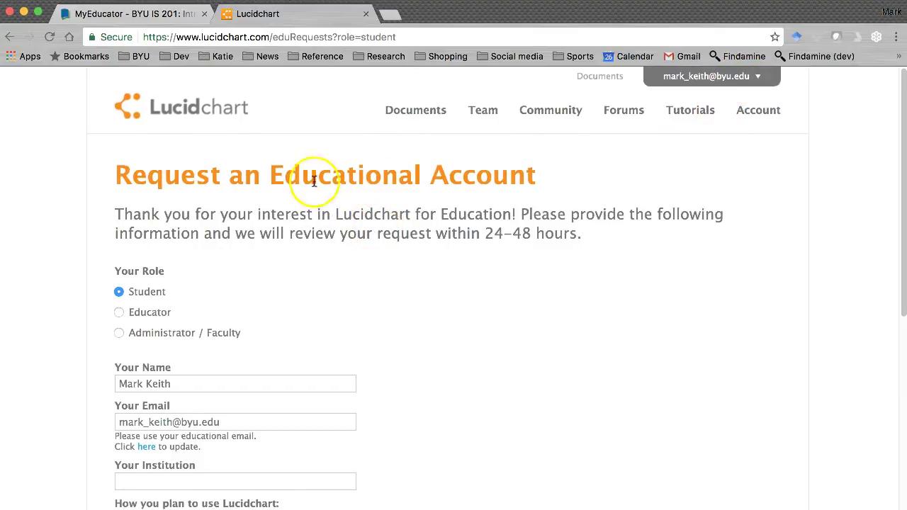
From the Lucidchart home page, create a new blank diagram document.
scroll(306, 247, "down", 5)
scroll(304, 250, "up", 5)
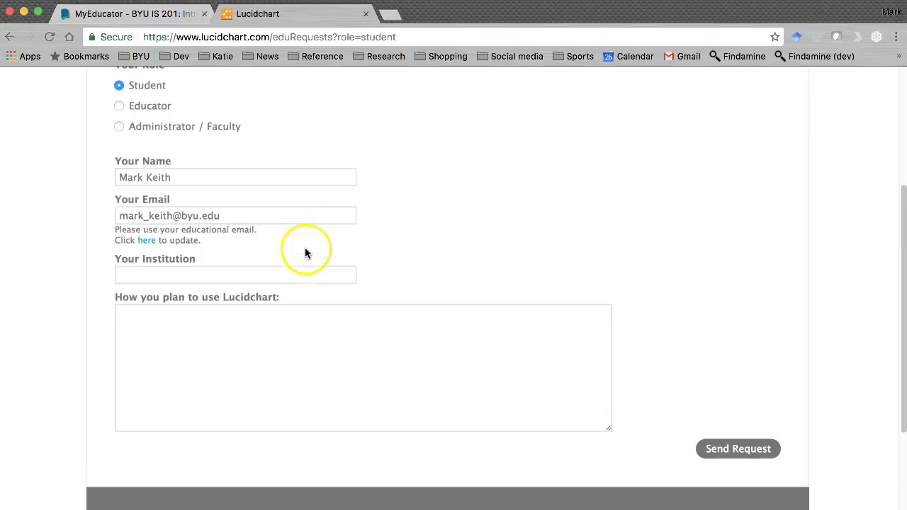
left_click(220, 107)
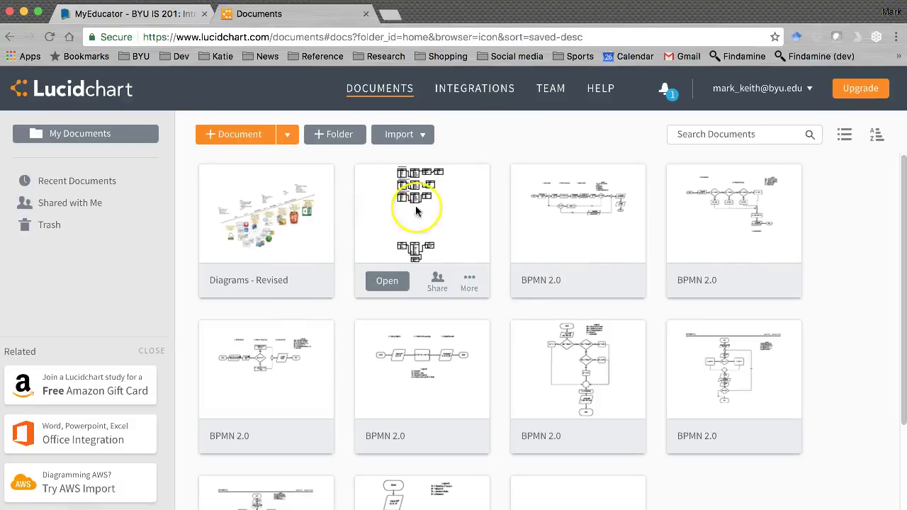
left_click(215, 134)
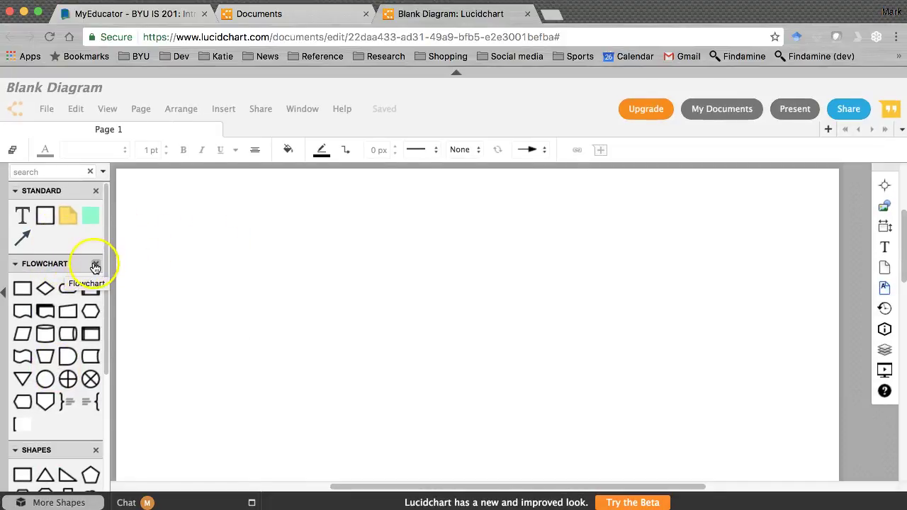
Replace the Flowchart shapes with the Entity Relationship library and drag it to the top of the panel.
left_click(95, 264)
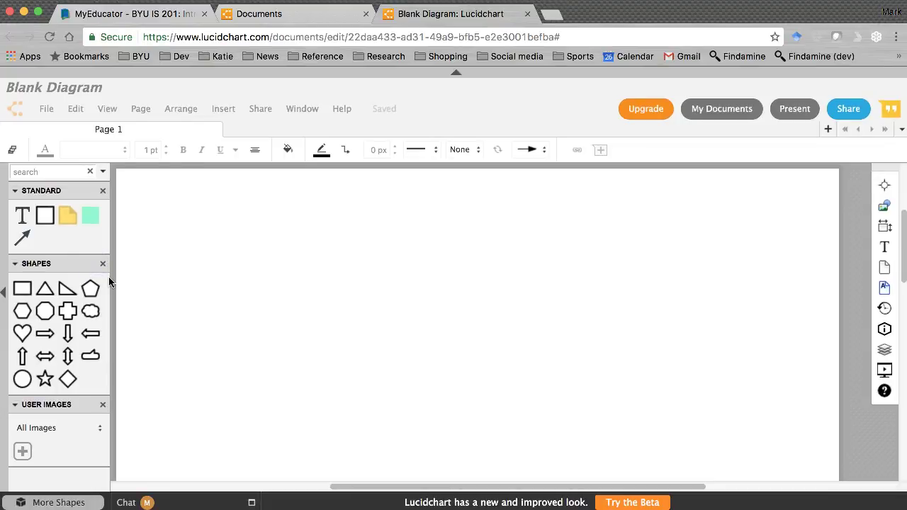
left_click(59, 286)
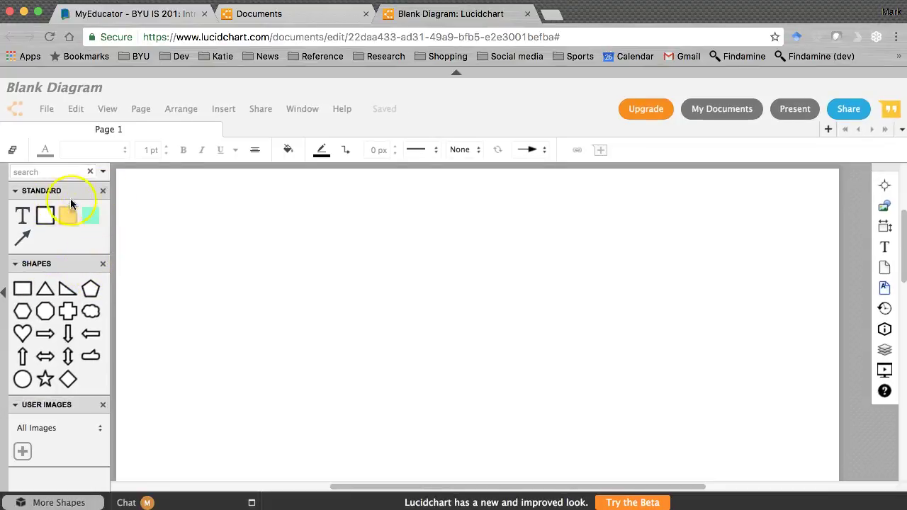
left_click(46, 502)
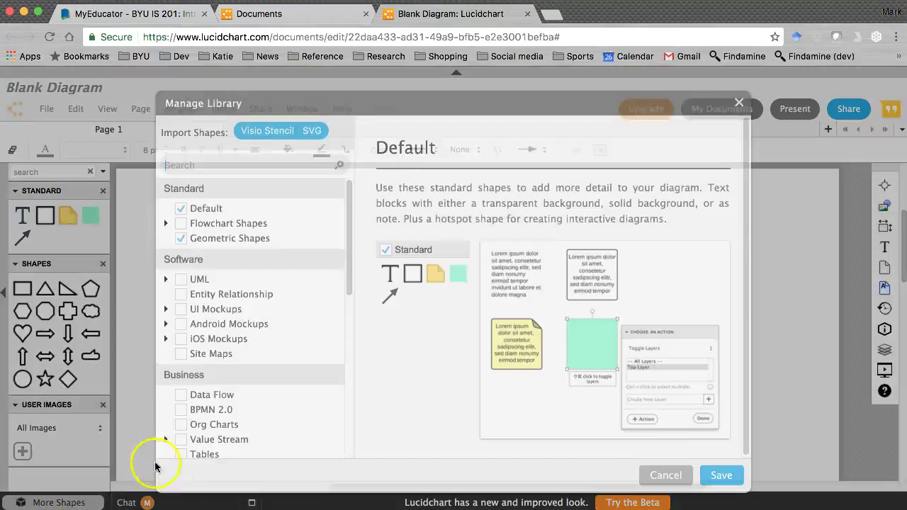
left_click(194, 238)
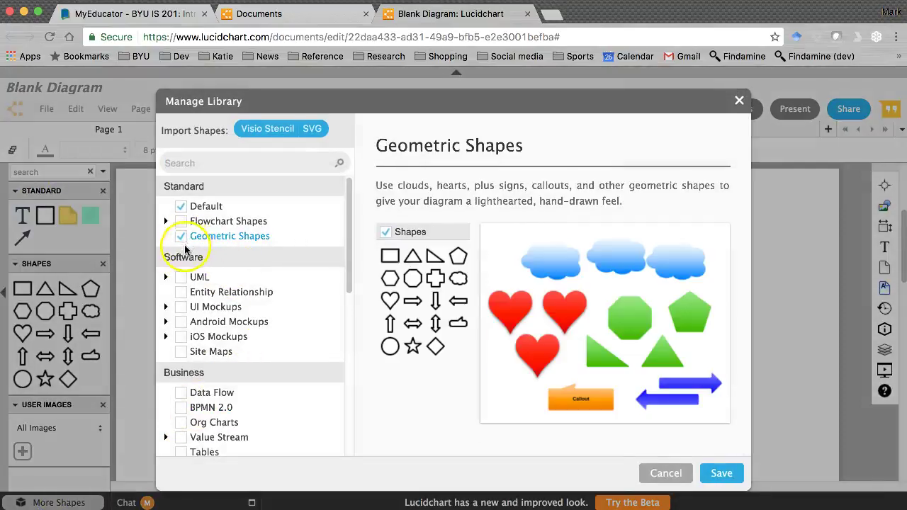
left_click(207, 296)
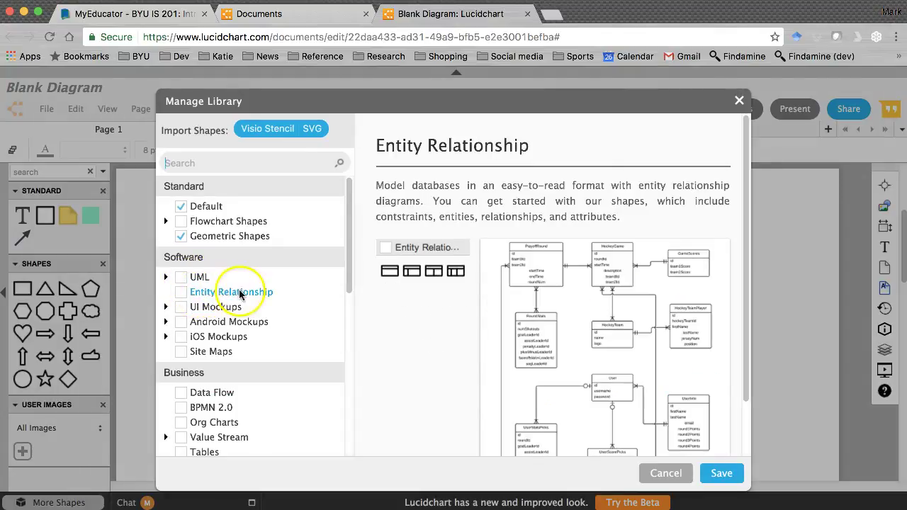
left_click(182, 292)
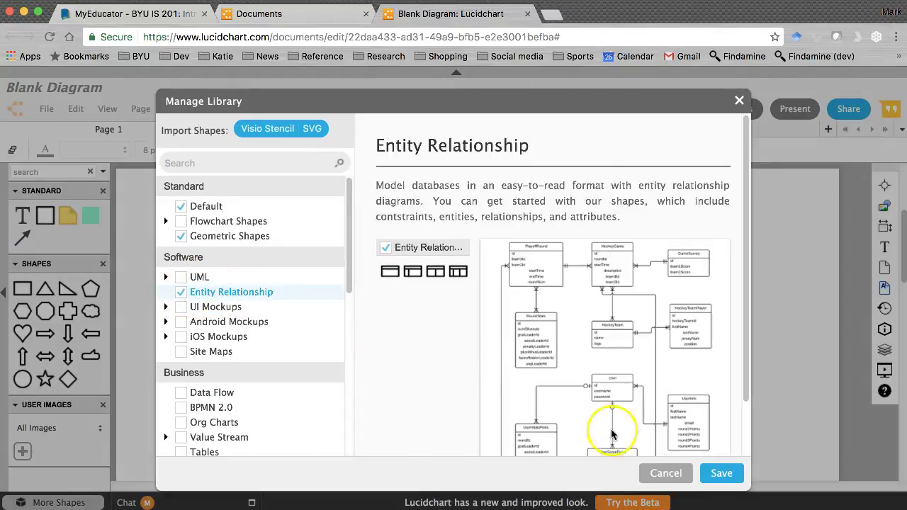
left_click(721, 474)
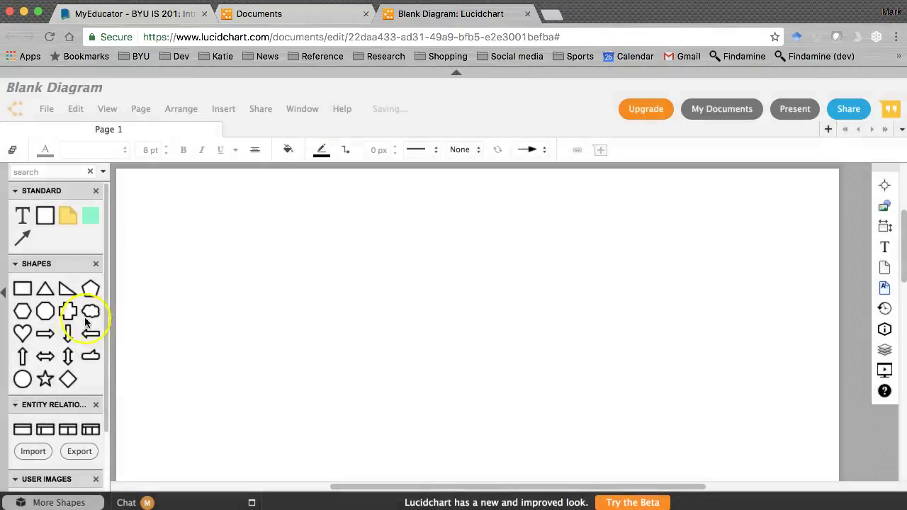
left_click_drag(71, 406, 71, 193)
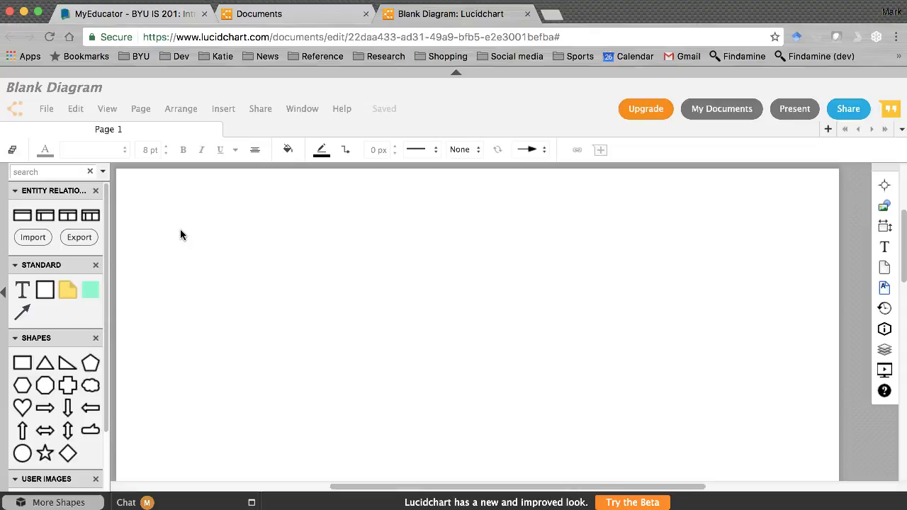
Place an Entity table on the canvas, check Excel, and title the table Customer.
mouse_move(44, 216)
left_click_drag(44, 216, 300, 238)
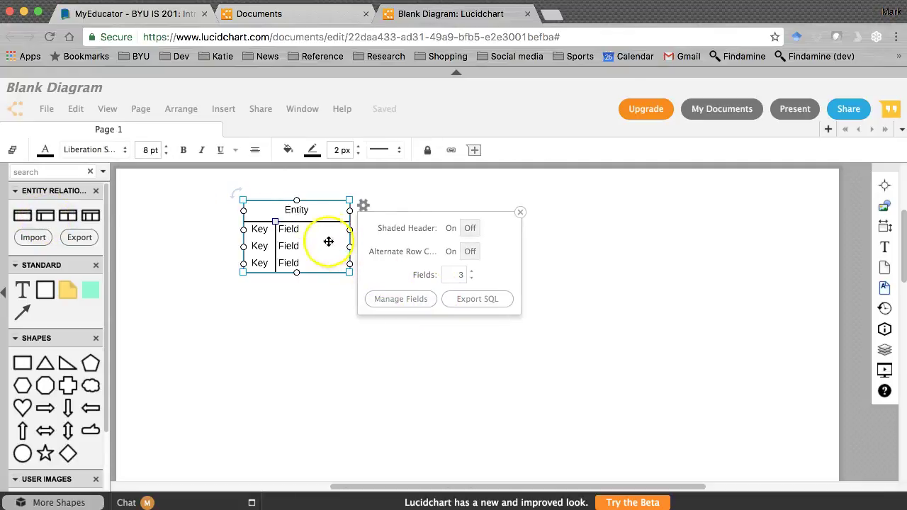
left_click_drag(318, 210, 255, 210)
key("super+Tab")
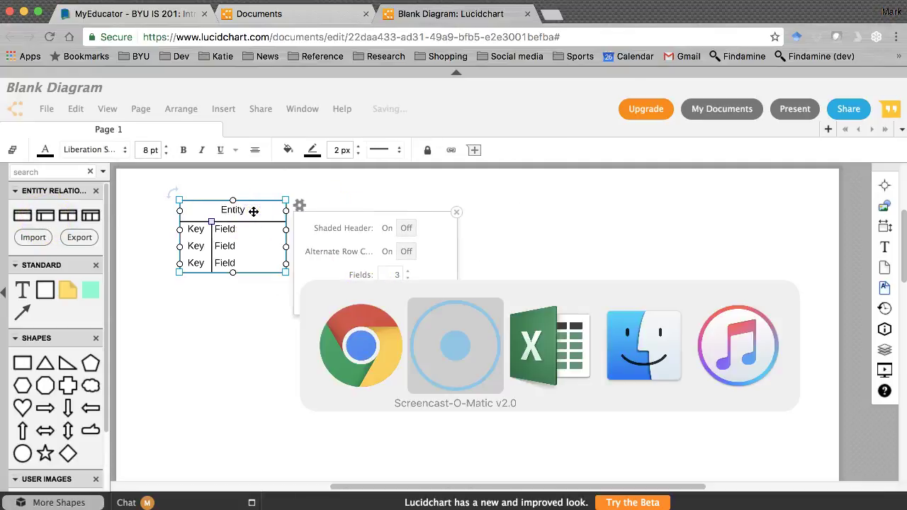
key("super+Tab")
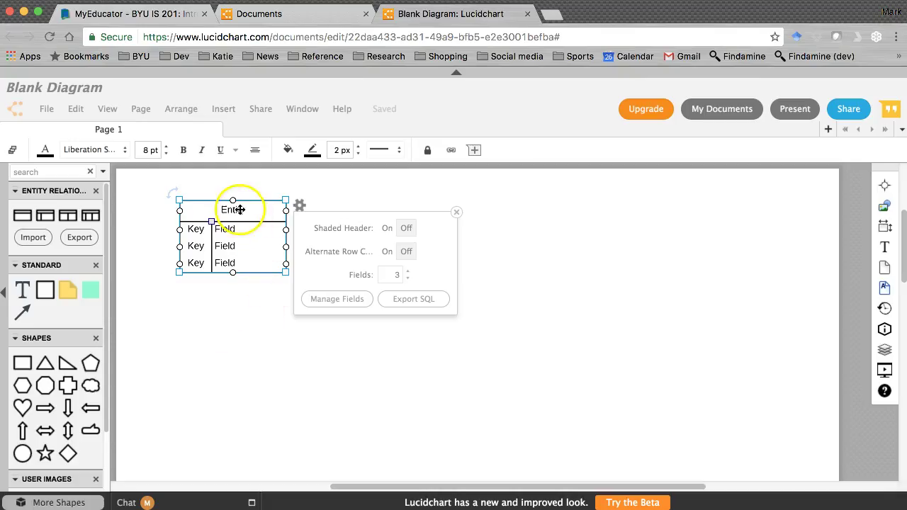
double_click(234, 210)
type("Customer")
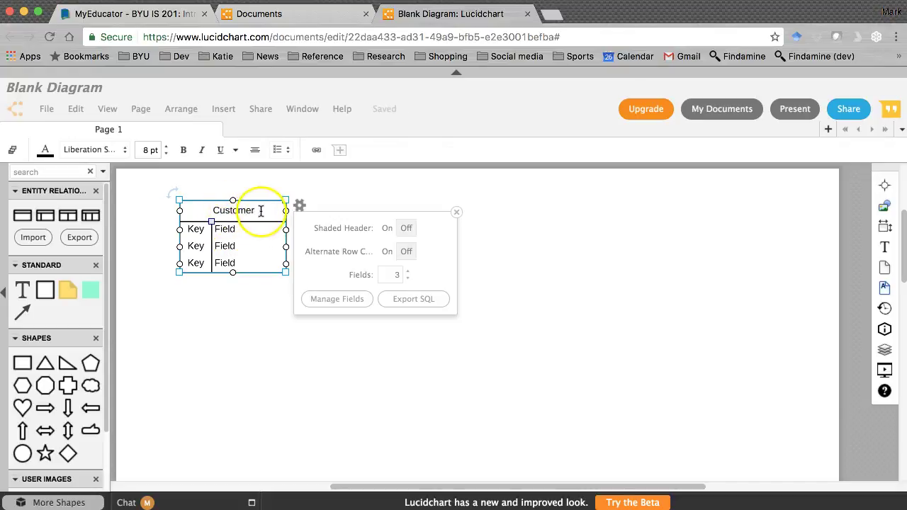
left_click(205, 235)
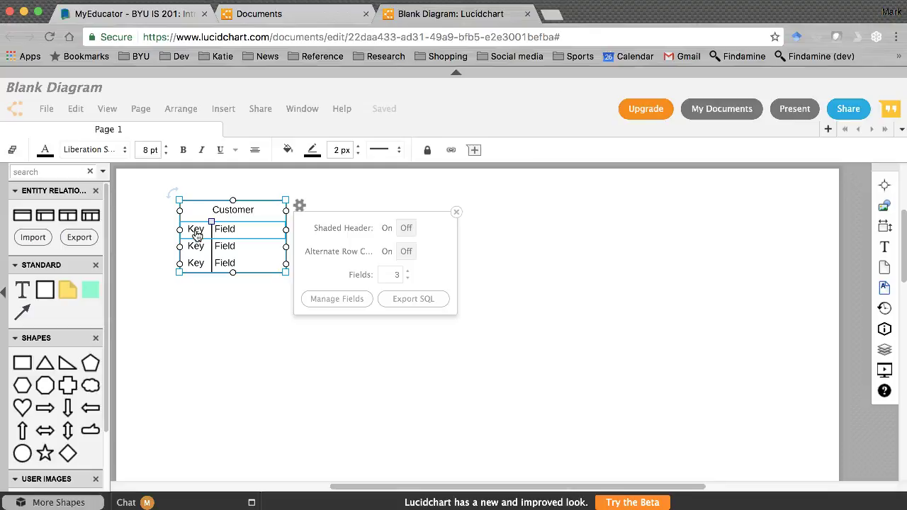
Set the Customer table's first row to PK CustomerID, comparing with the Excel workbook.
double_click(196, 233)
type("PK")
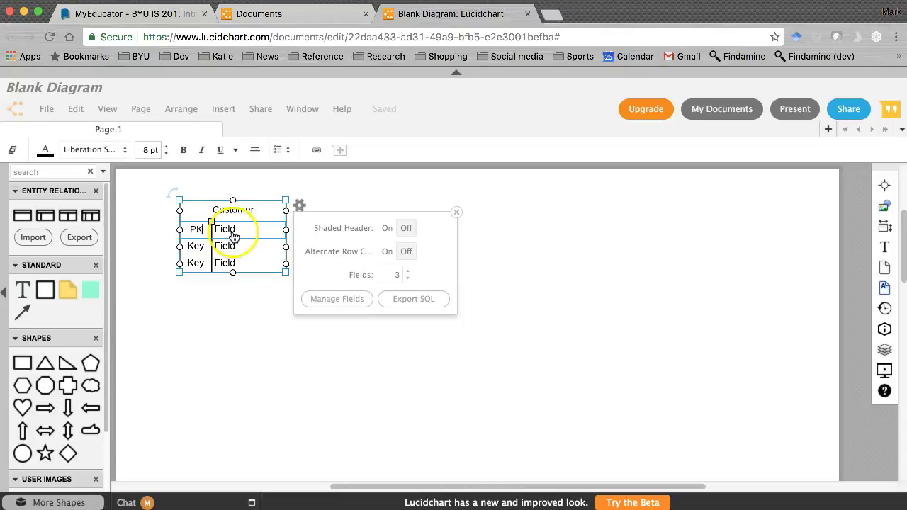
left_click(228, 233)
left_click(231, 234)
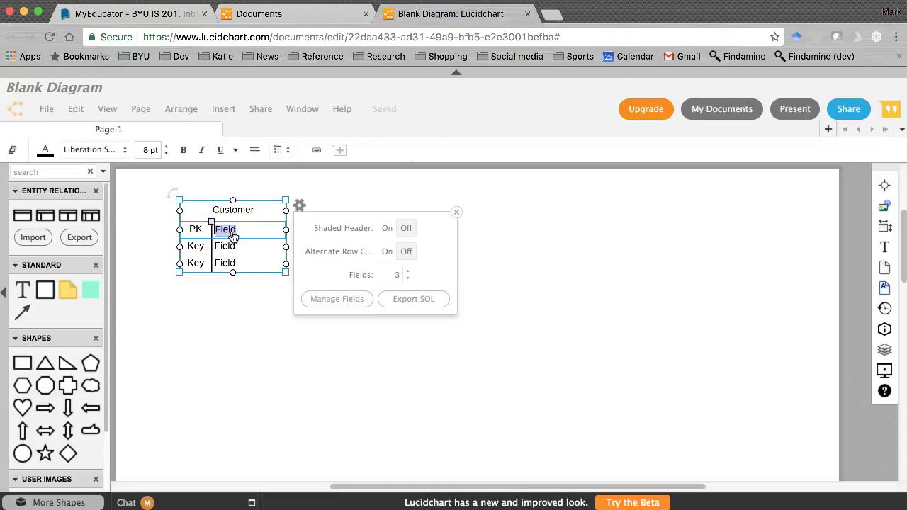
type("Cus")
key("super+Tab")
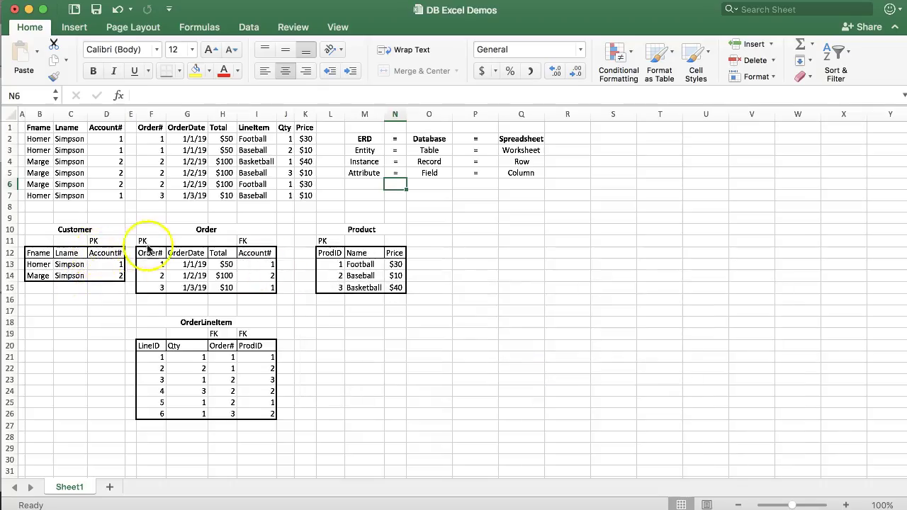
key("super+Tab")
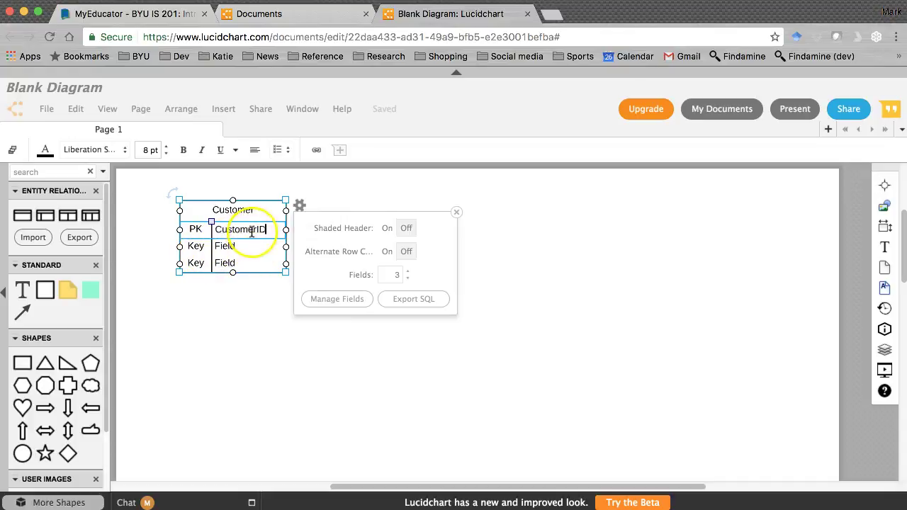
Delete the Key labels from the Customer table's second and third rows.
double_click(203, 247)
key("BackSpace")
double_click(195, 263)
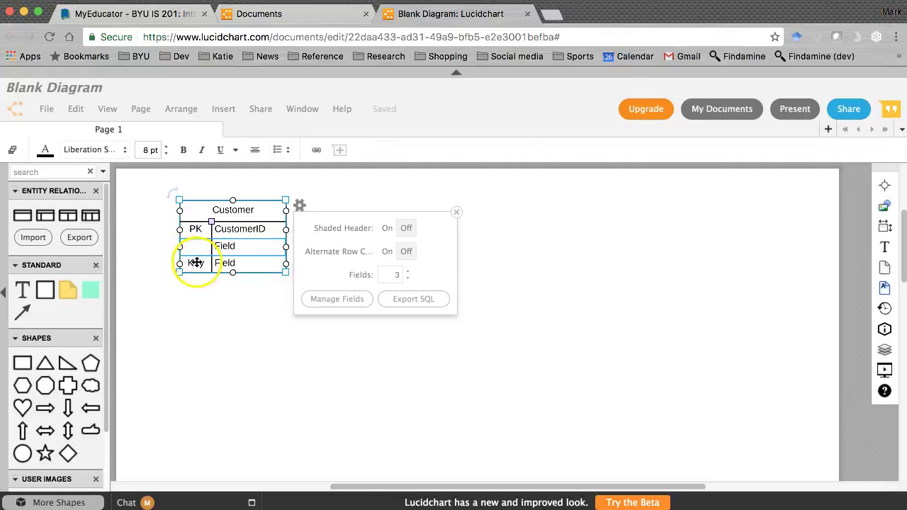
key("BackSpace")
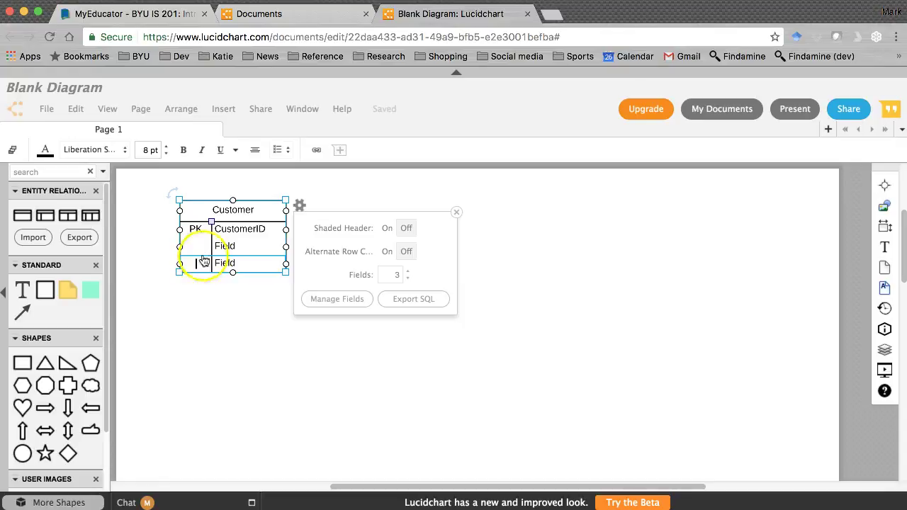
Edit the second and third rows' field names, deleting the third row's placeholder text.
double_click(225, 246)
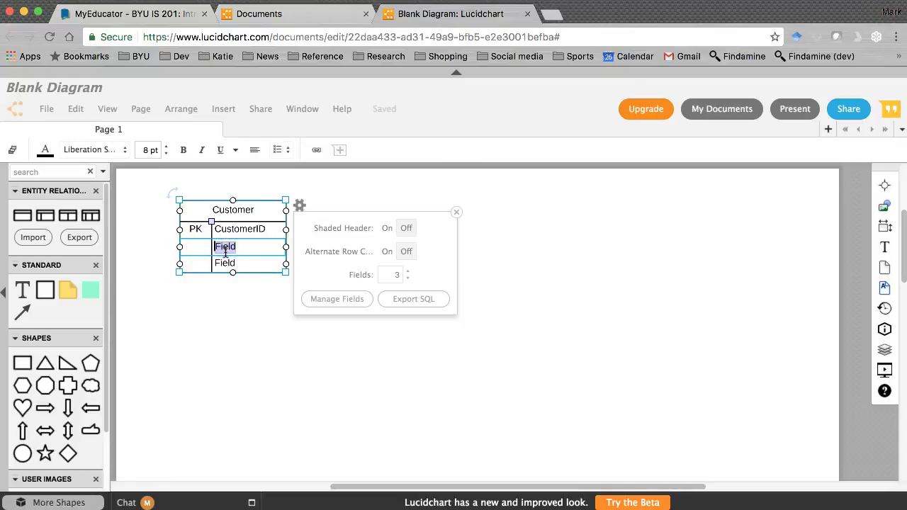
type("Date")
left_click(226, 254)
double_click(223, 261)
key("BackSpace")
left_click(243, 274)
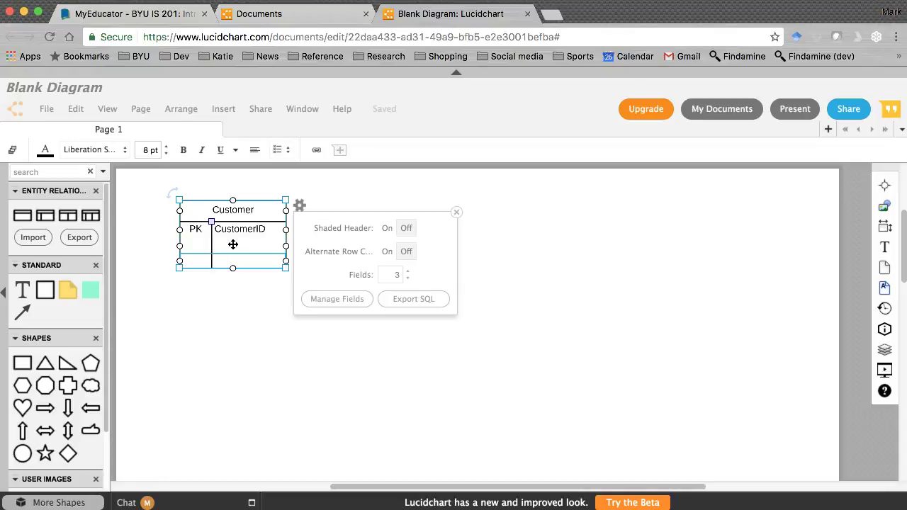
left_click(239, 229)
left_click(249, 236)
left_click(255, 235)
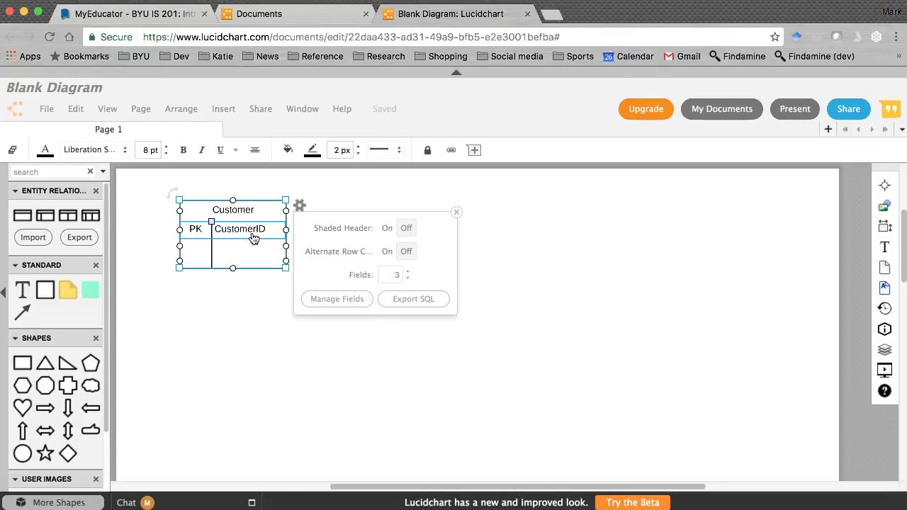
Name the Customer table's second and third fields Fname and Lname.
left_click(197, 245)
double_click(235, 245)
type("Fname")
left_click(227, 262)
double_click(236, 262)
type("L")
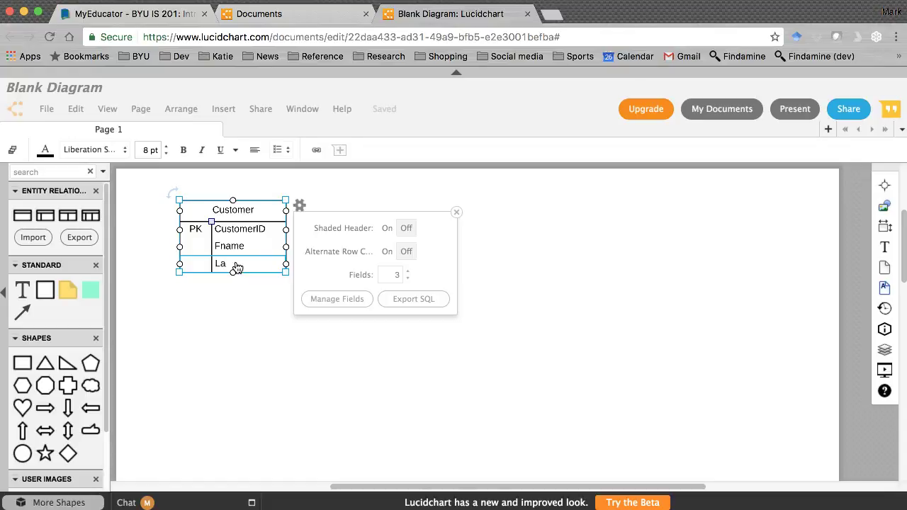
type("name")
Turn on Alternate Row Colors, set Fields to 5, and add Phone and Email rows.
left_click(387, 252)
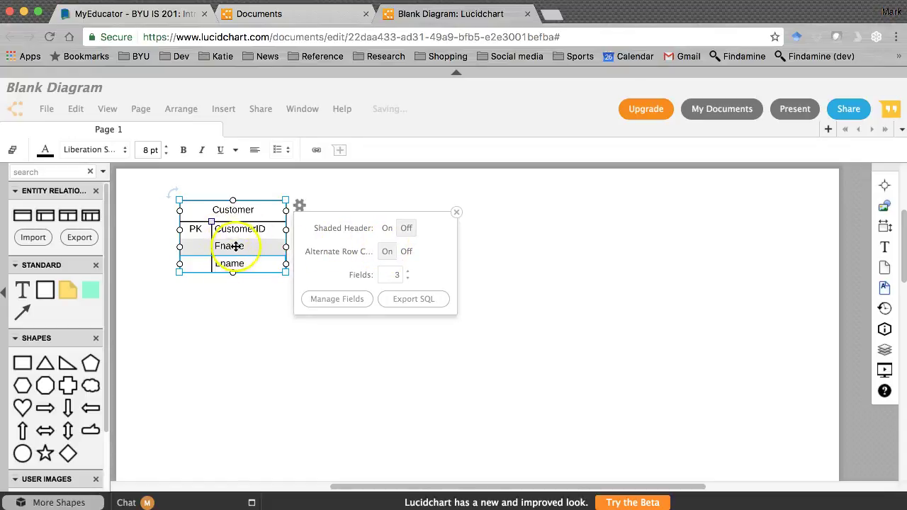
left_click(407, 271)
left_click(407, 272)
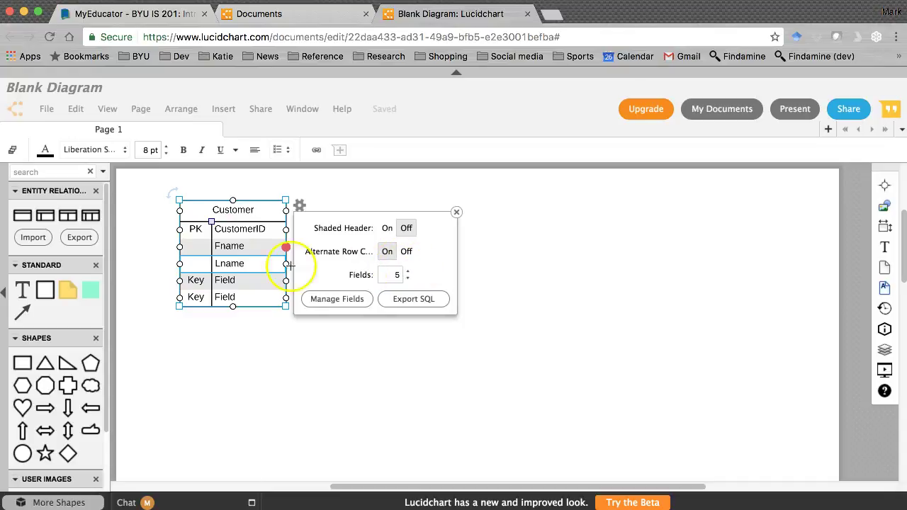
double_click(229, 280)
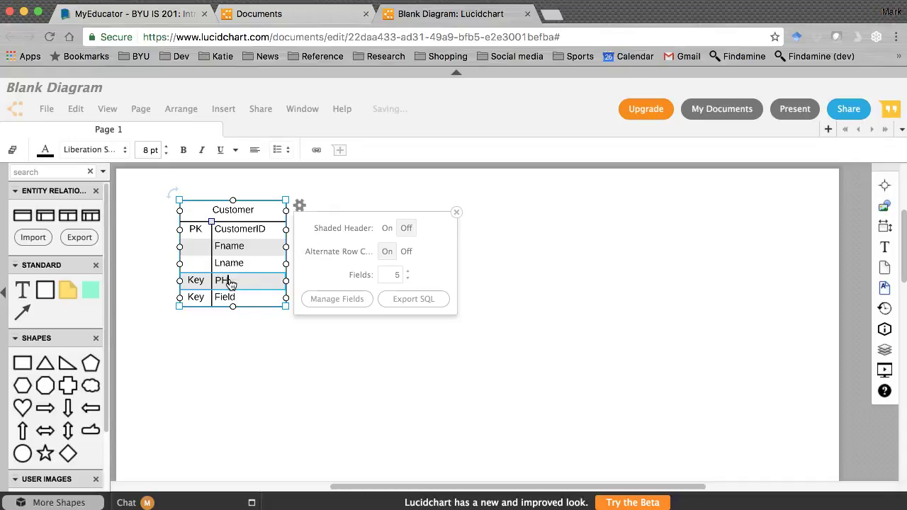
type("Phone")
double_click(226, 299)
type("Email")
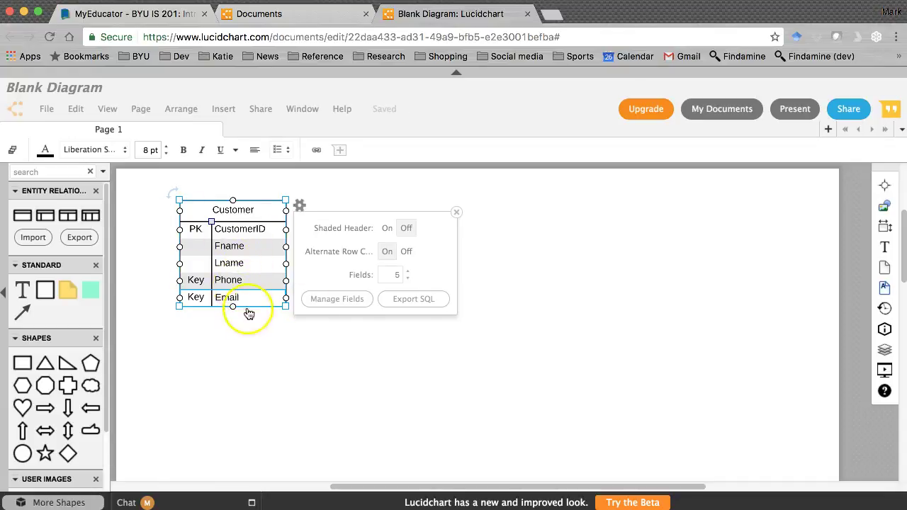
Clear the Key labels from the Phone and Email rows.
left_click(201, 285)
double_click(200, 283)
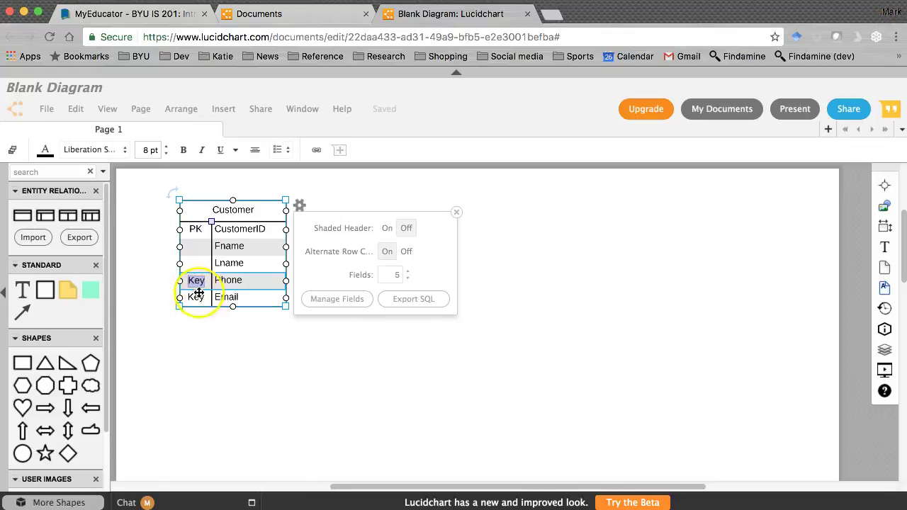
double_click(197, 281)
key("BackSpace")
double_click(197, 296)
key("BackSpace")
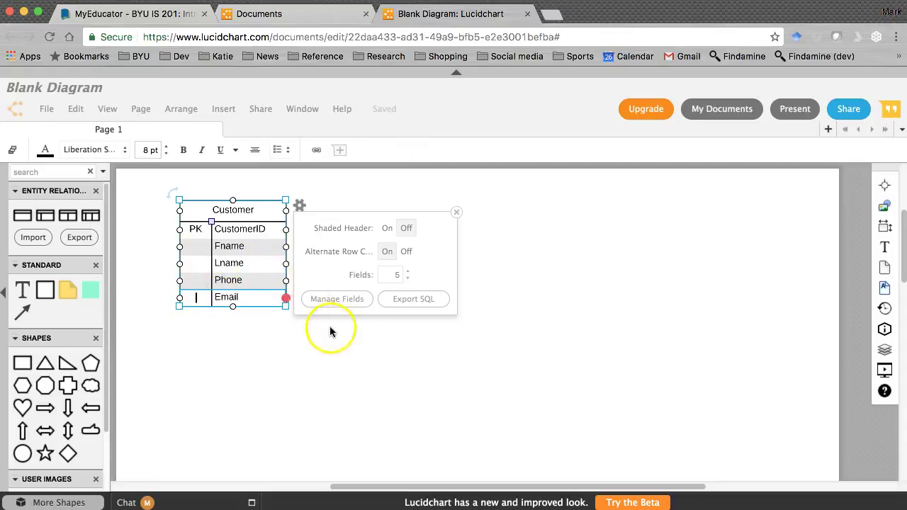
Nudge the Customer table into place and drop a second Entity table beside it.
left_click(349, 338)
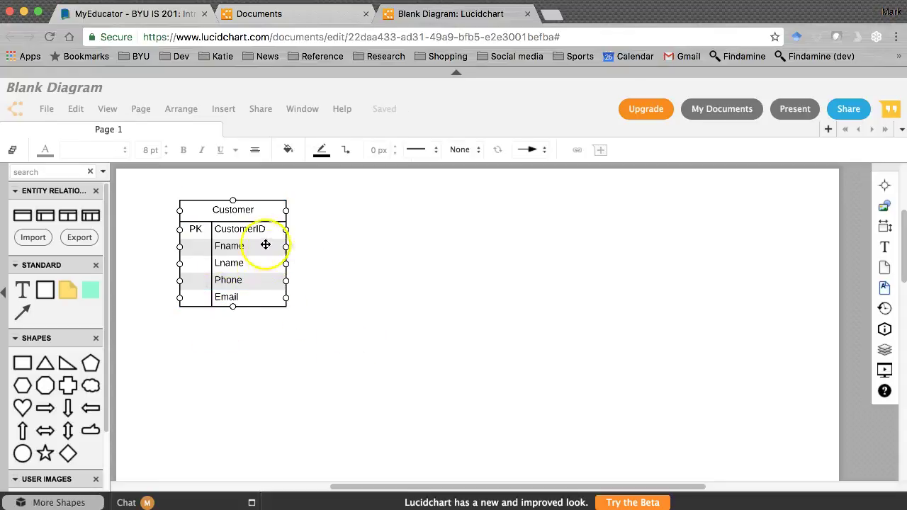
left_click_drag(256, 206, 239, 243)
left_click(434, 253)
scroll(544, 289, "down", 3)
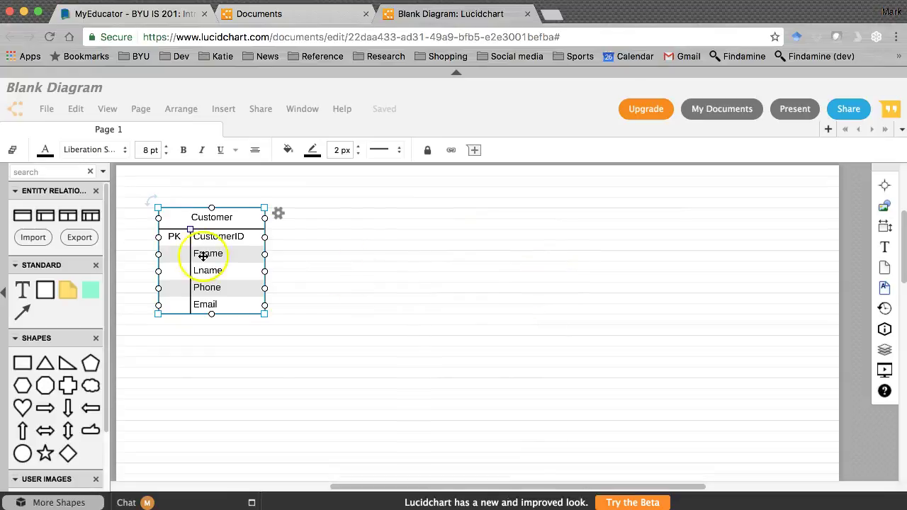
left_click_drag(23, 215, 390, 241)
Title the second table Order and set its first row to PK OrderID.
double_click(391, 218)
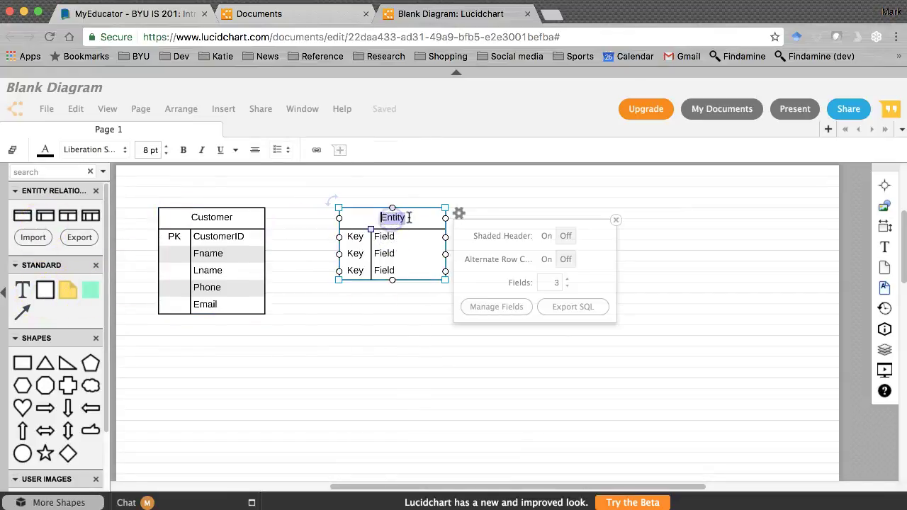
type("Order")
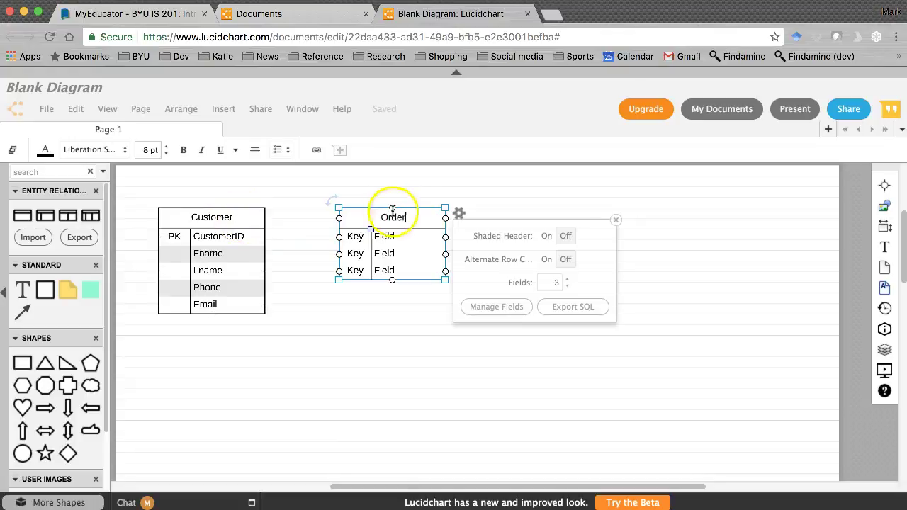
double_click(385, 217)
left_click(406, 222)
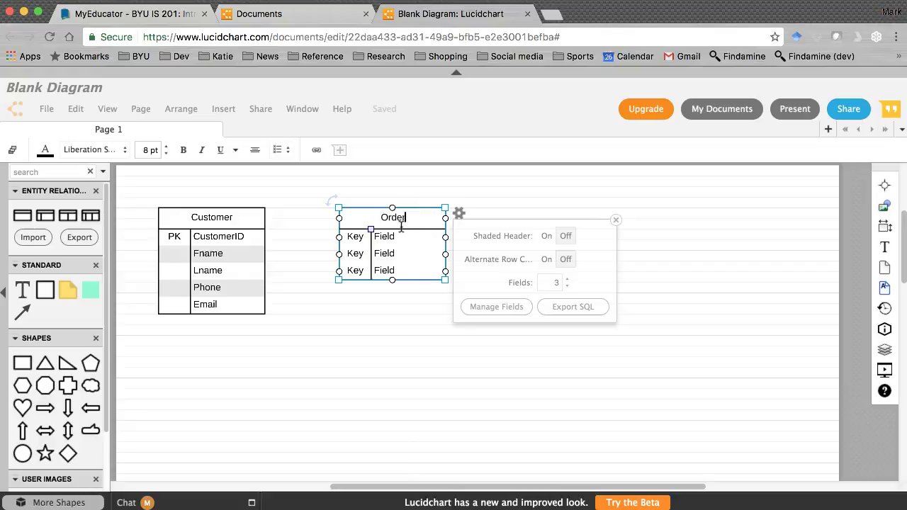
double_click(354, 237)
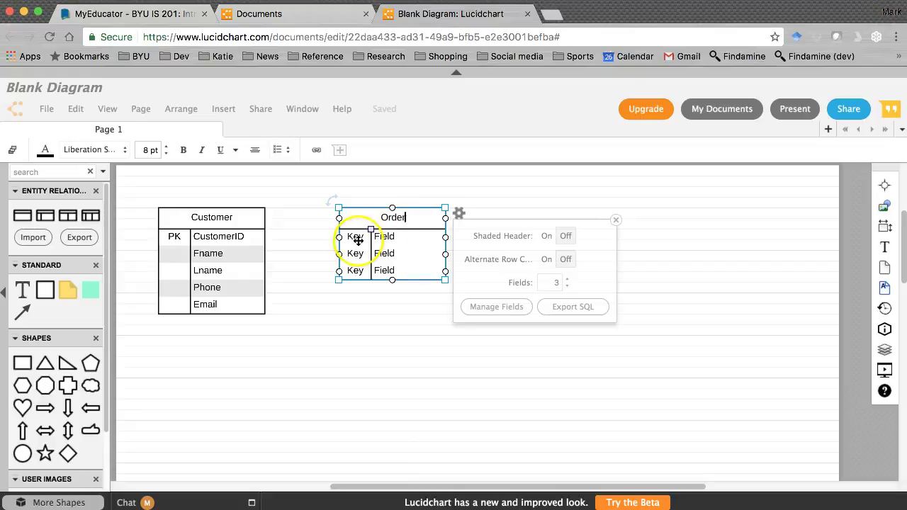
left_click(405, 242)
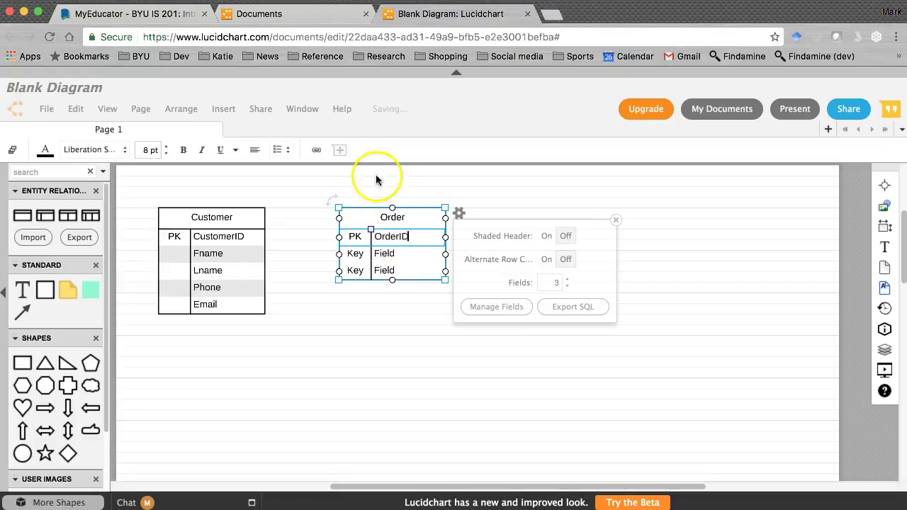
Rename the Order fields to OrderDate and PaymentType, clearing the third row's Key label.
left_click(360, 254)
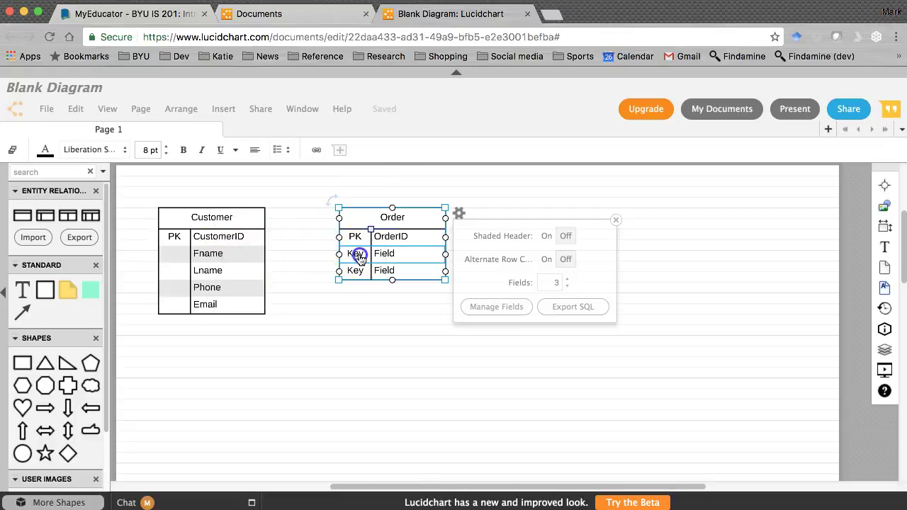
double_click(390, 255)
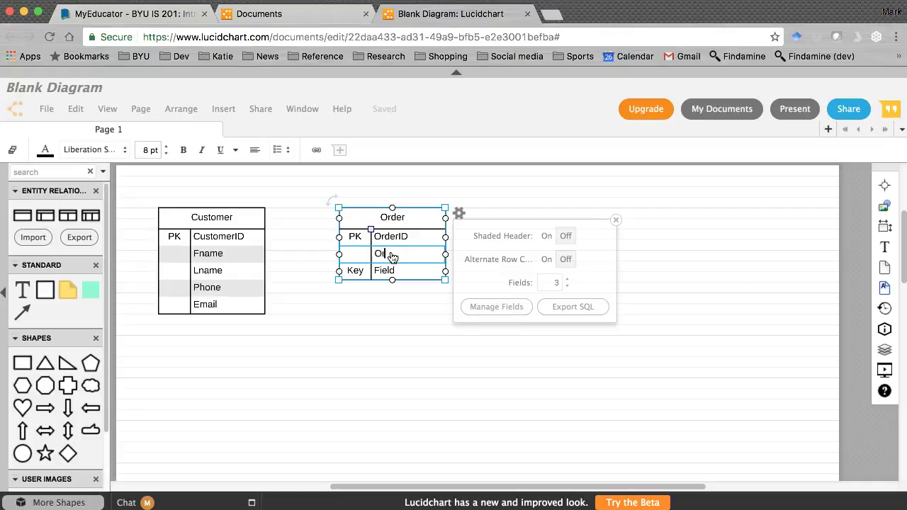
double_click(356, 272)
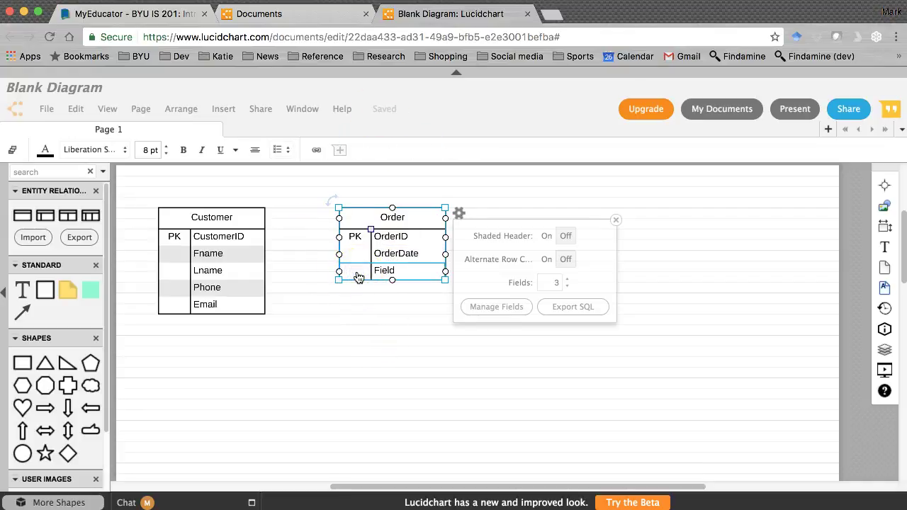
double_click(386, 270)
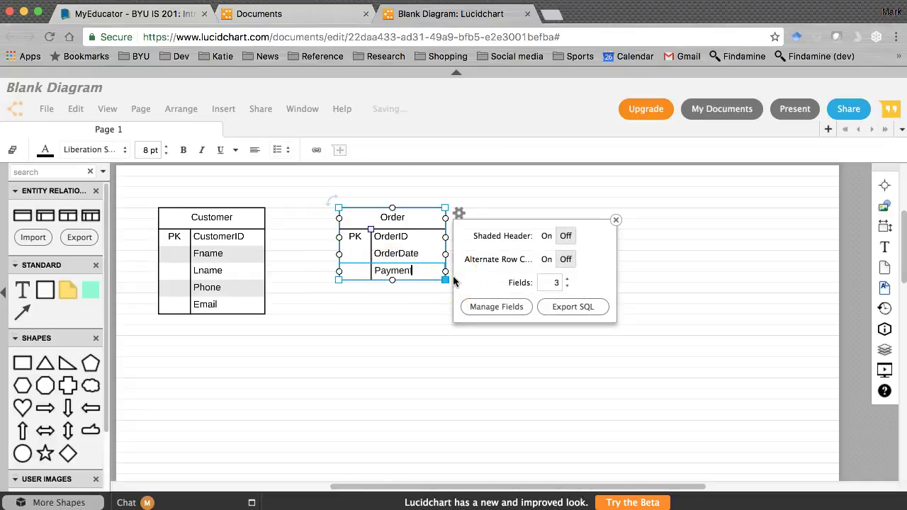
Add a fourth Order field named OrderTotal with no Key label.
left_click(567, 278)
left_click_drag(388, 289, 388, 289)
double_click(388, 289)
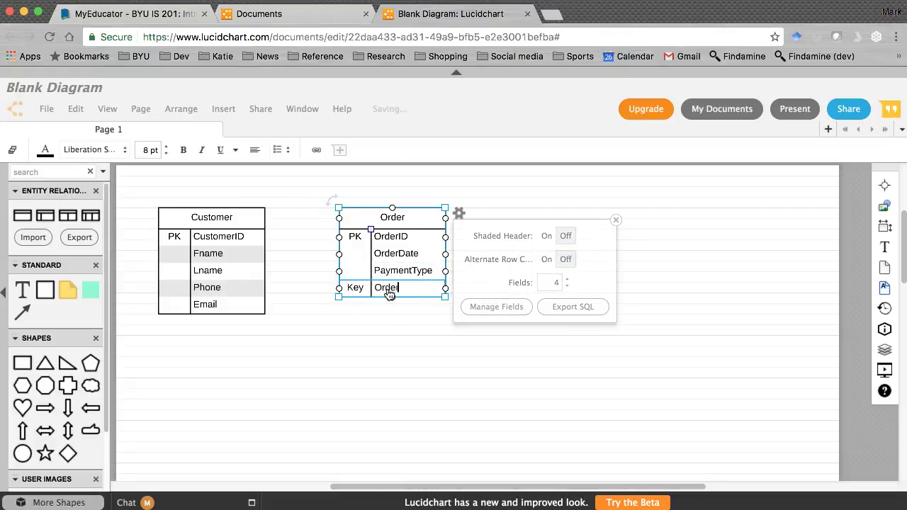
left_click(358, 288)
left_click(411, 295)
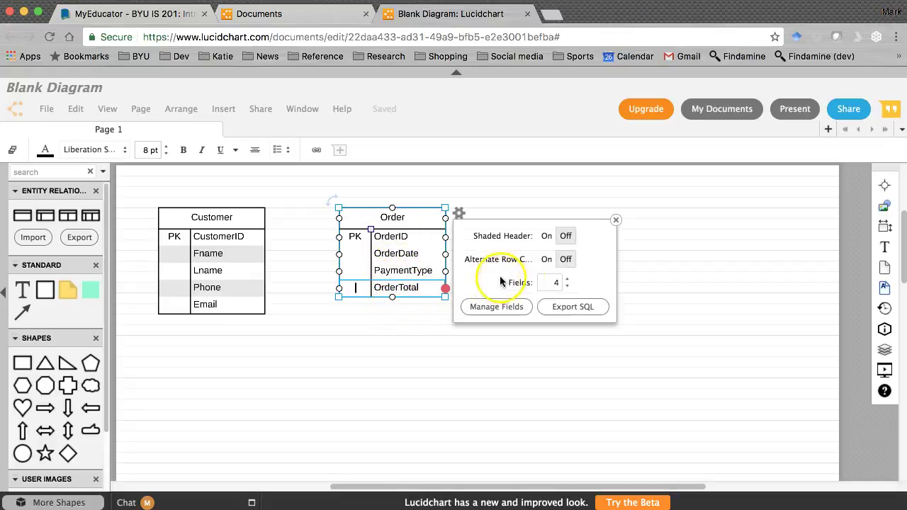
Add a fifth field named Shipped without a Key label and turn on Alternate Row Colors.
left_click(567, 280)
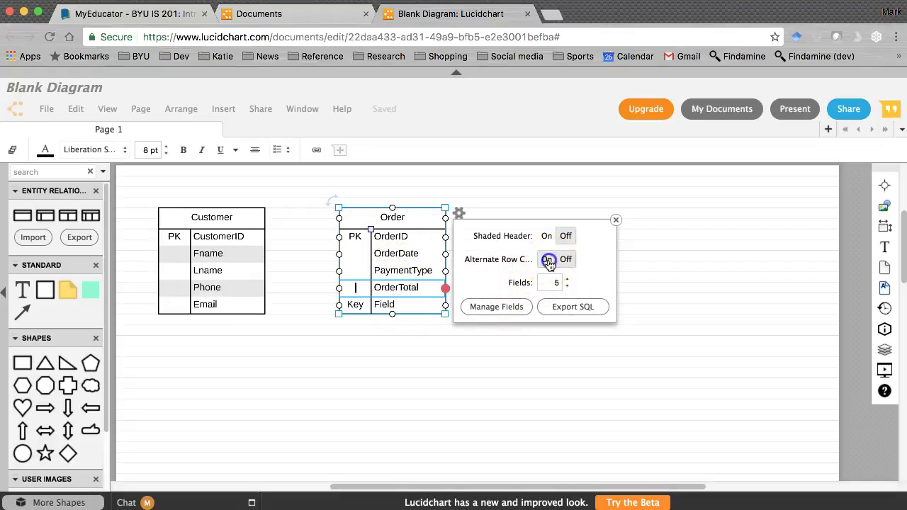
left_click(549, 260)
double_click(385, 304)
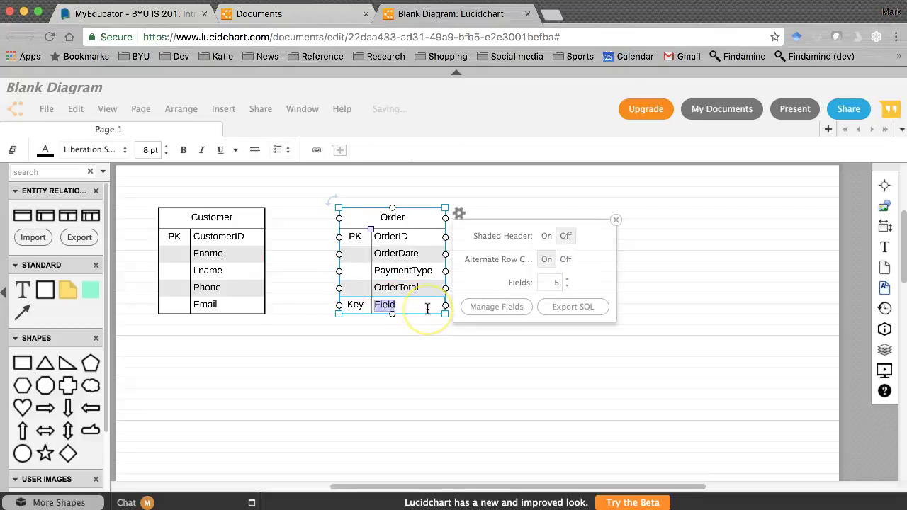
left_click(358, 306)
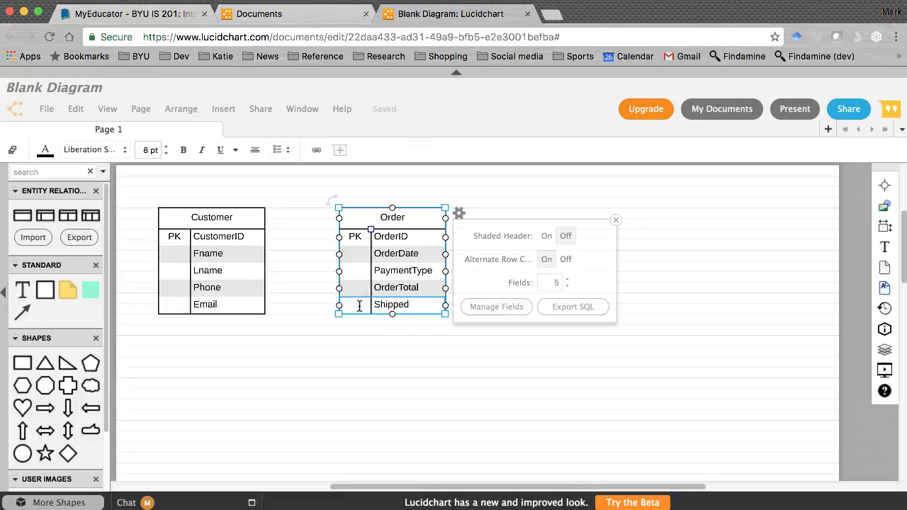
left_click(382, 357)
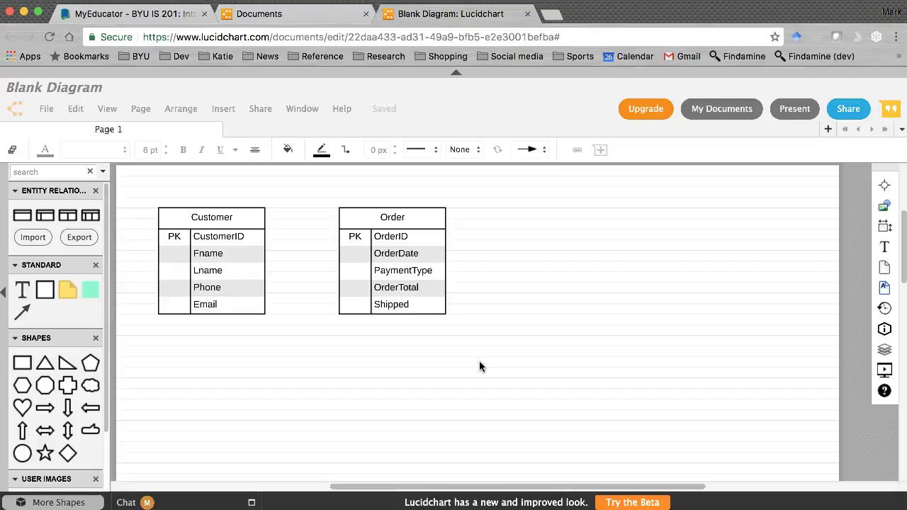
key("super+Tab")
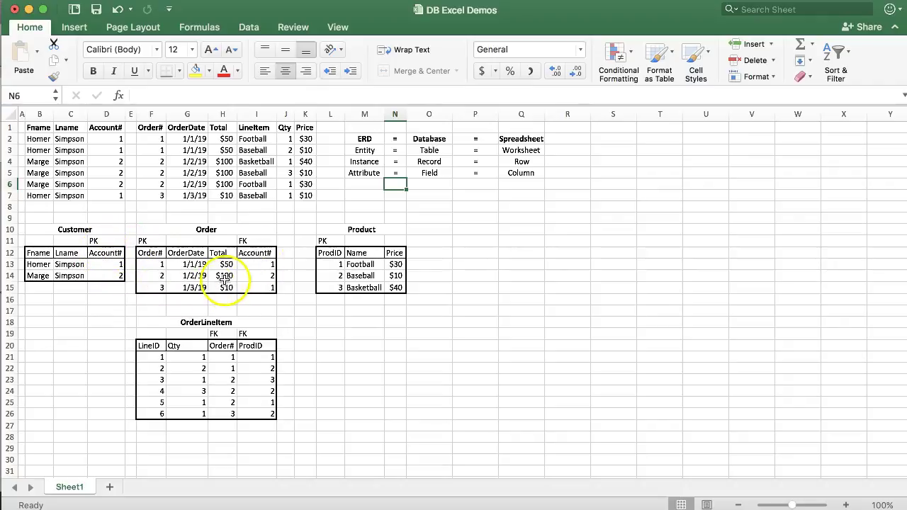
key("super+Tab")
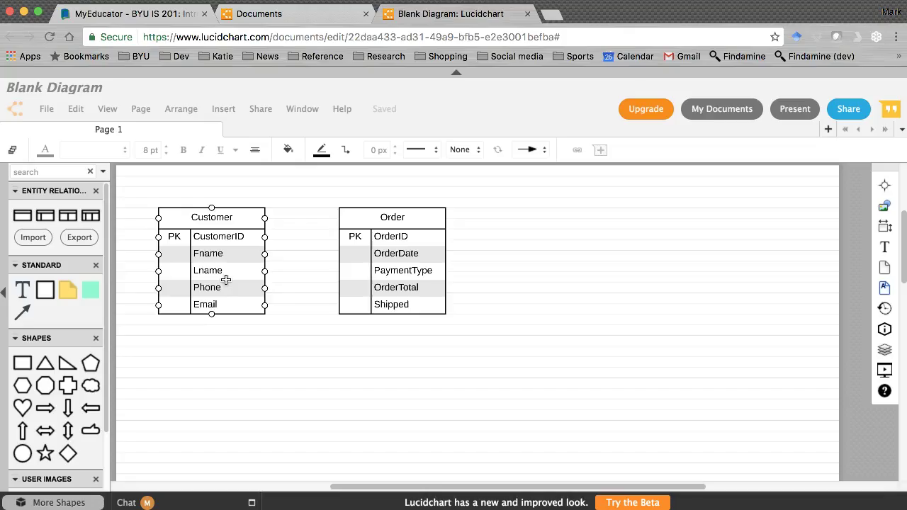
left_click(304, 267)
left_click(209, 218)
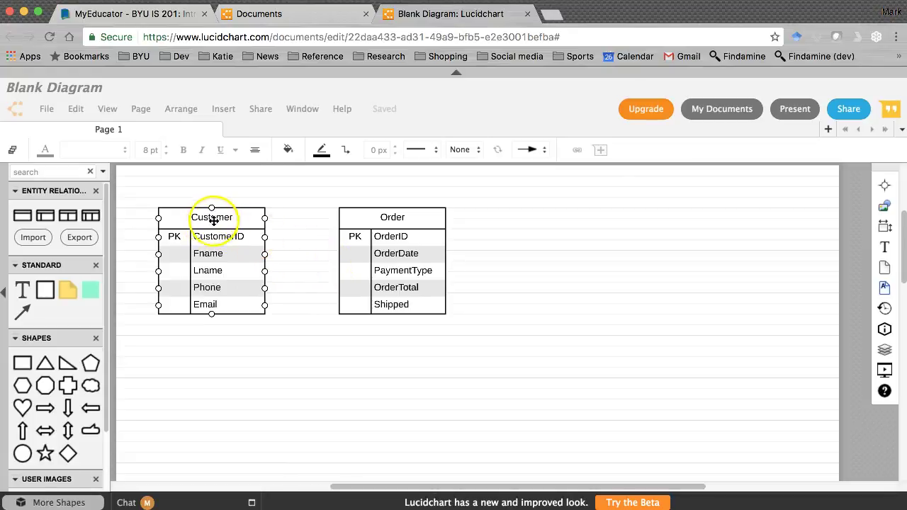
left_click(370, 220)
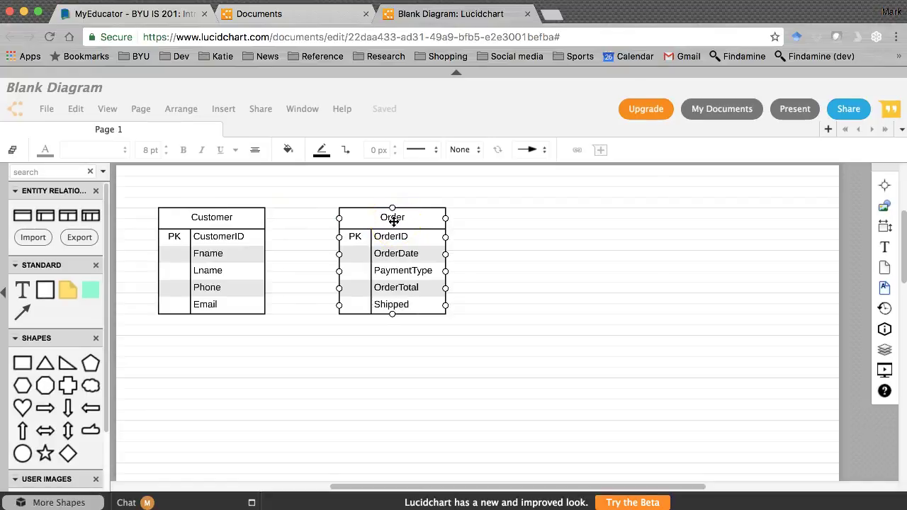
left_click(391, 214)
left_click(370, 246)
left_click(358, 237)
left_click(388, 216)
left_click(270, 244)
left_click(222, 219)
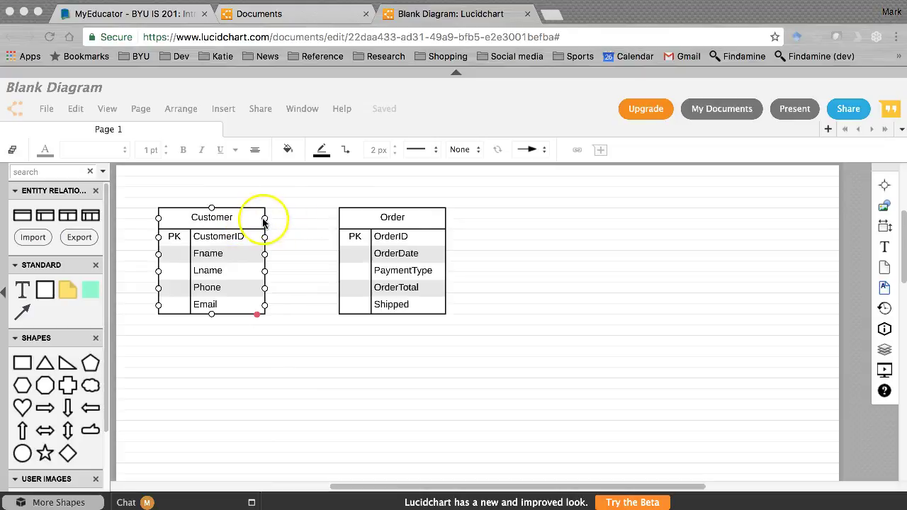
Connect Customer's right side to the Order table header with a one-to-many crow's-foot line.
left_click_drag(263, 218, 263, 230)
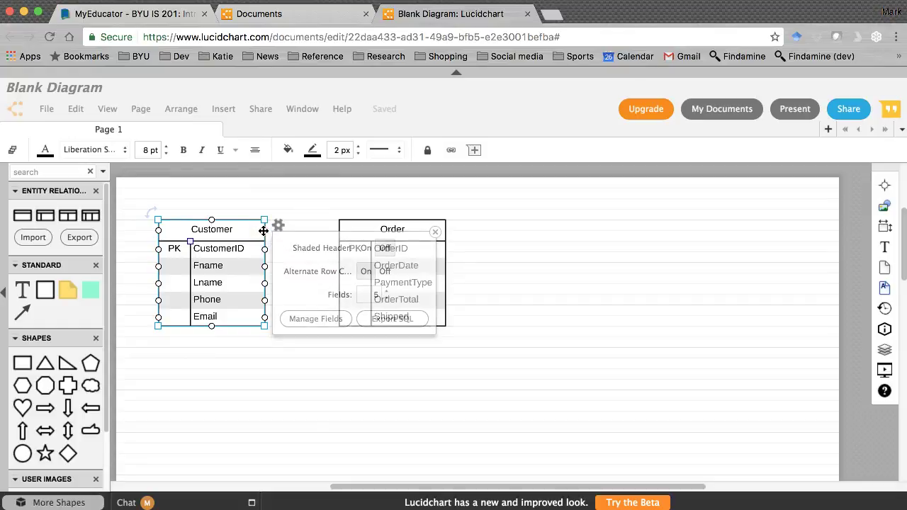
left_click(436, 233)
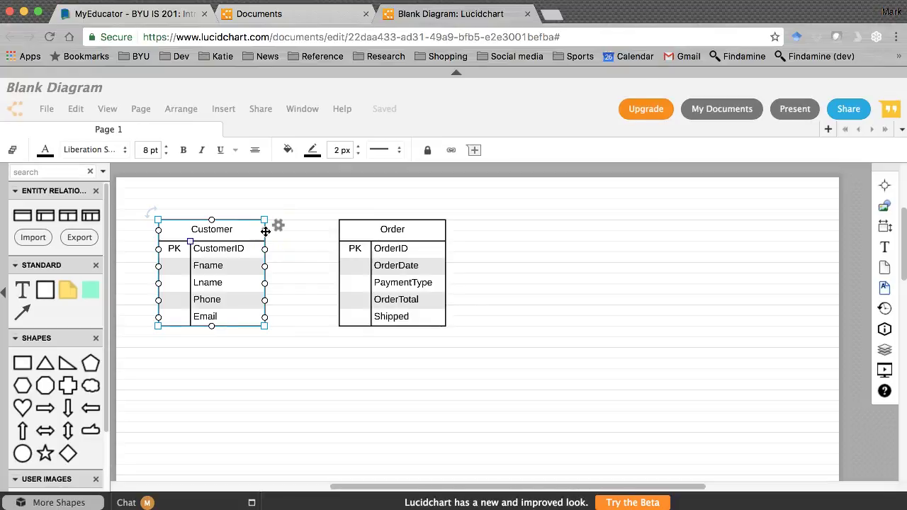
left_click_drag(266, 230, 338, 232)
left_click(276, 226)
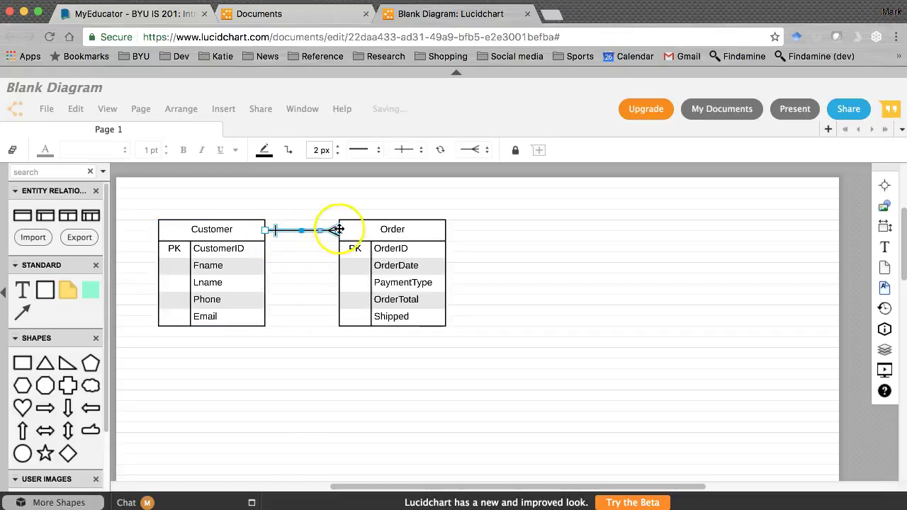
left_click(494, 299)
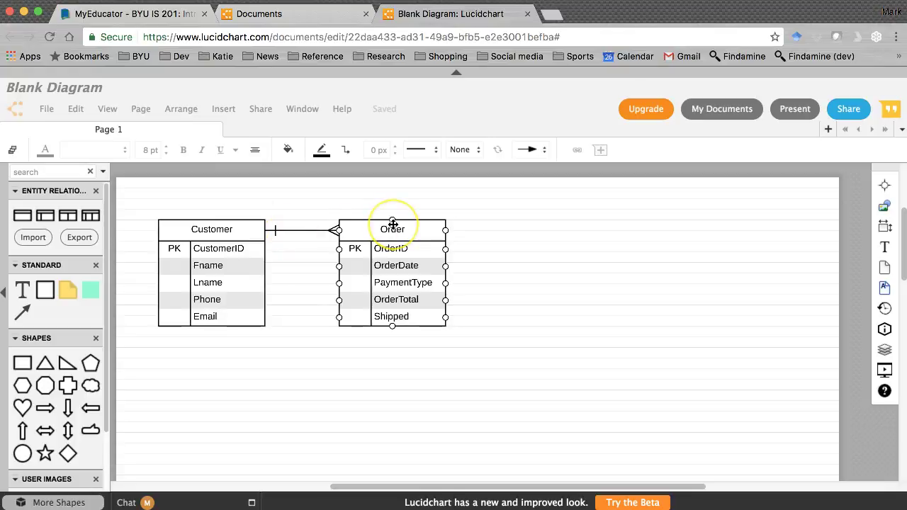
left_click(216, 229)
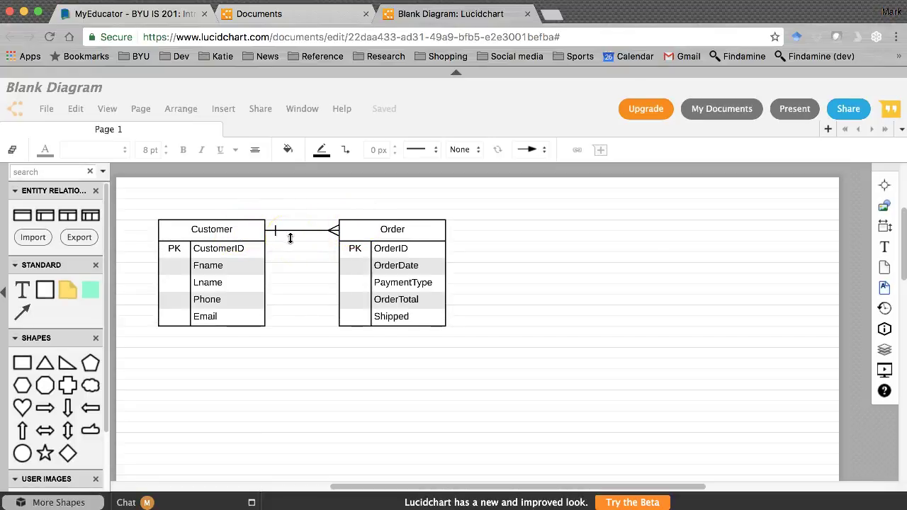
left_click(305, 248)
left_click(226, 257)
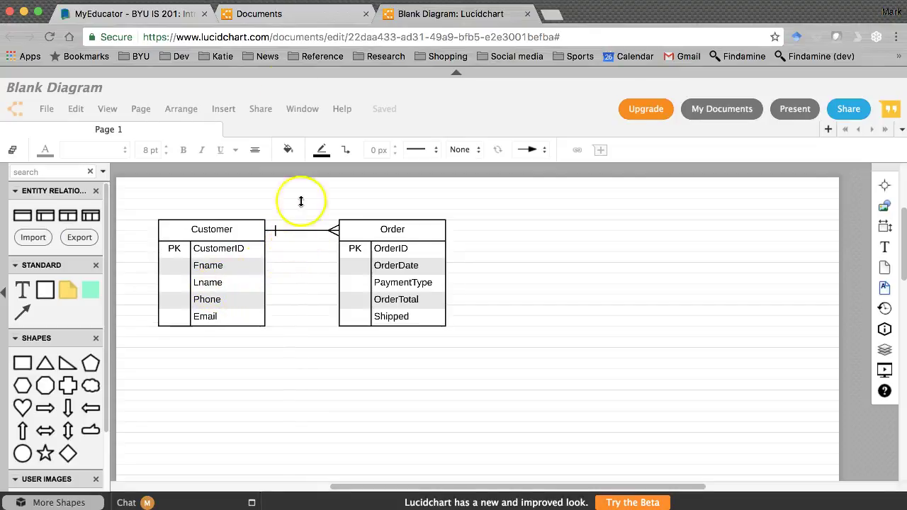
Read MyEducator's DB.1 section on valuing and storing information, then go to Lucidchart's documents list.
left_click(124, 14)
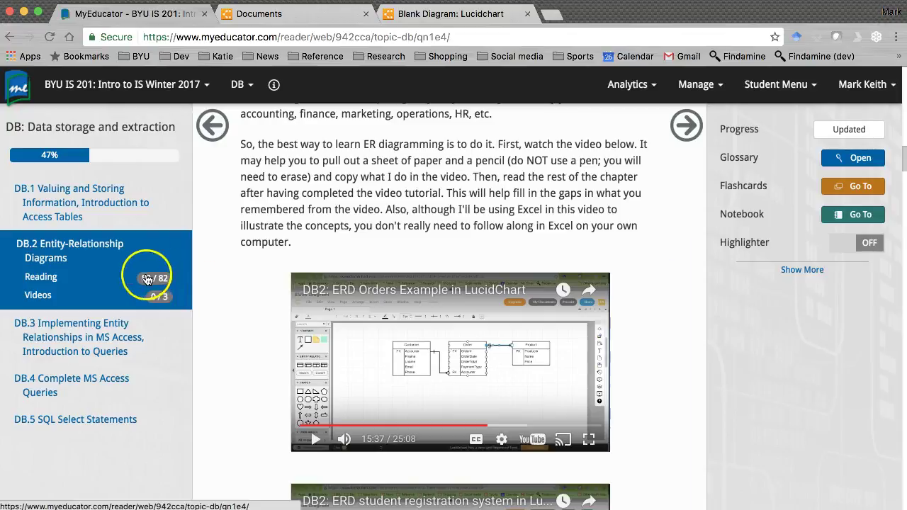
left_click(82, 204)
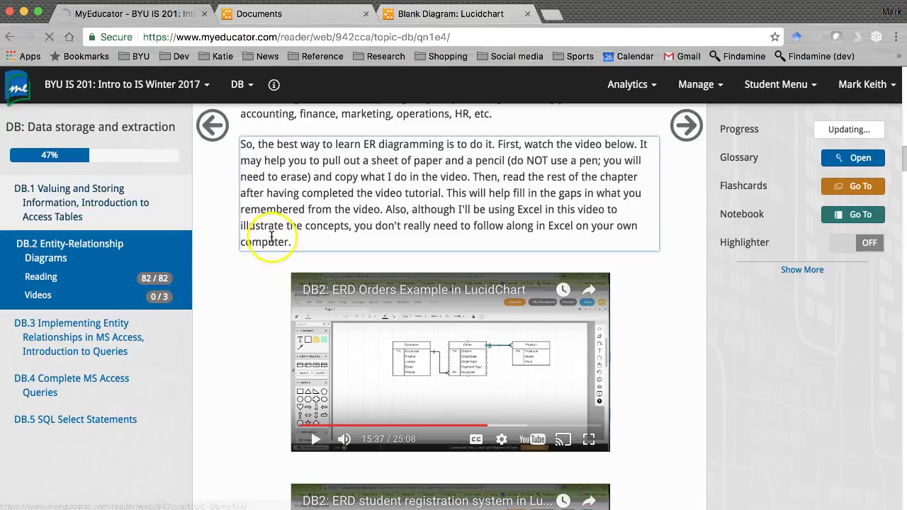
scroll(282, 255, "down", 20)
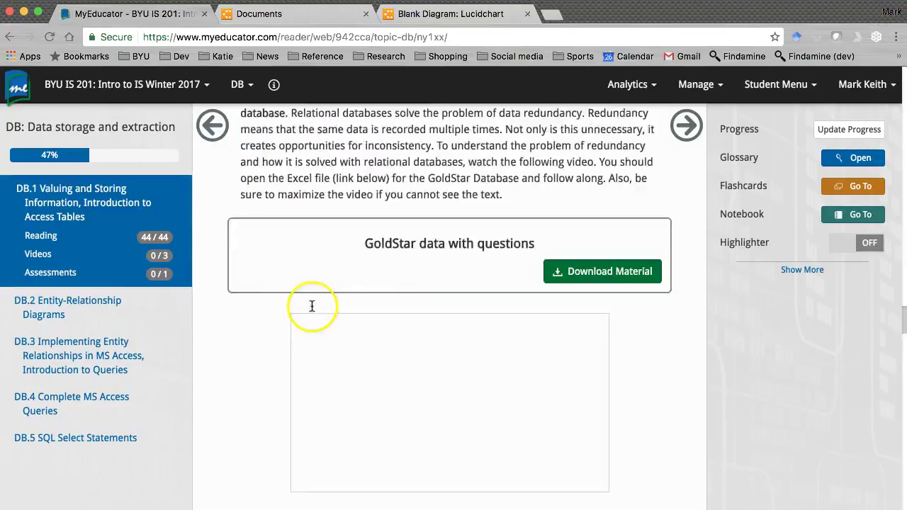
scroll(311, 305, "down", 15)
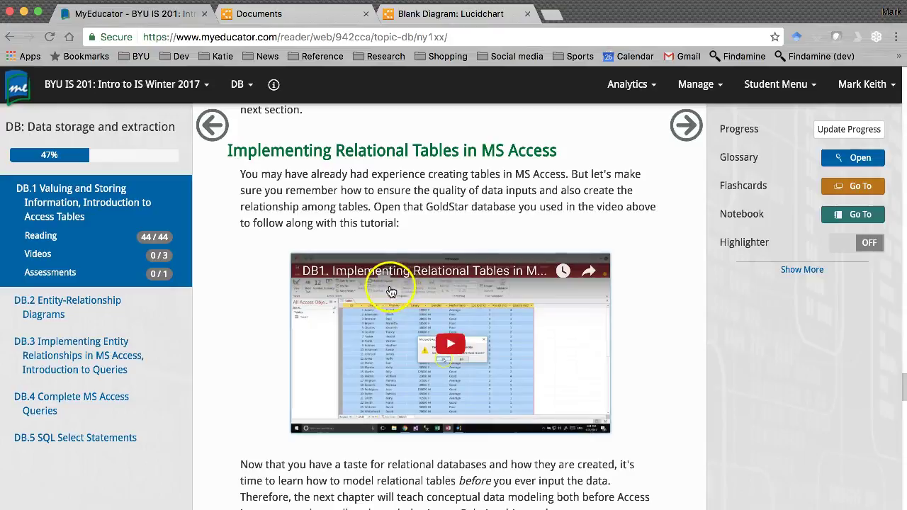
left_click(315, 17)
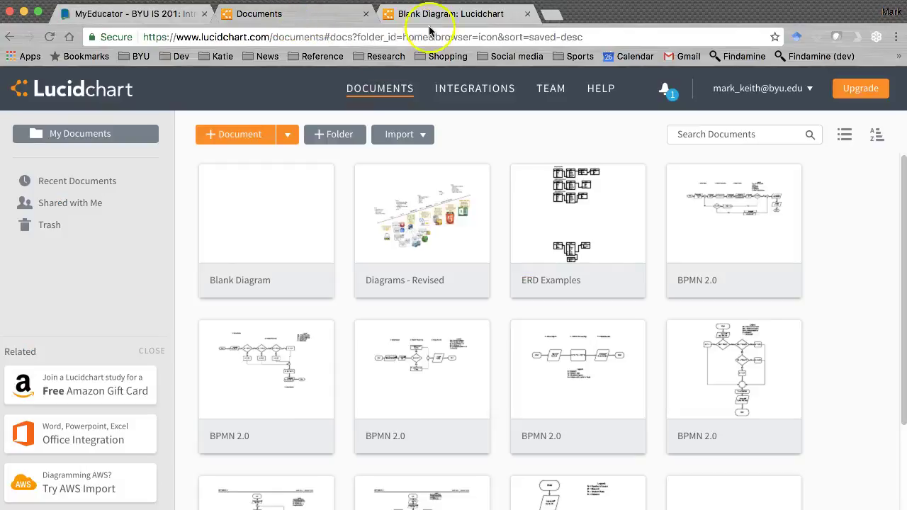
Return to the Customer–Order ERD, then bring up the DB Excel Demos workbook.
left_click(432, 14)
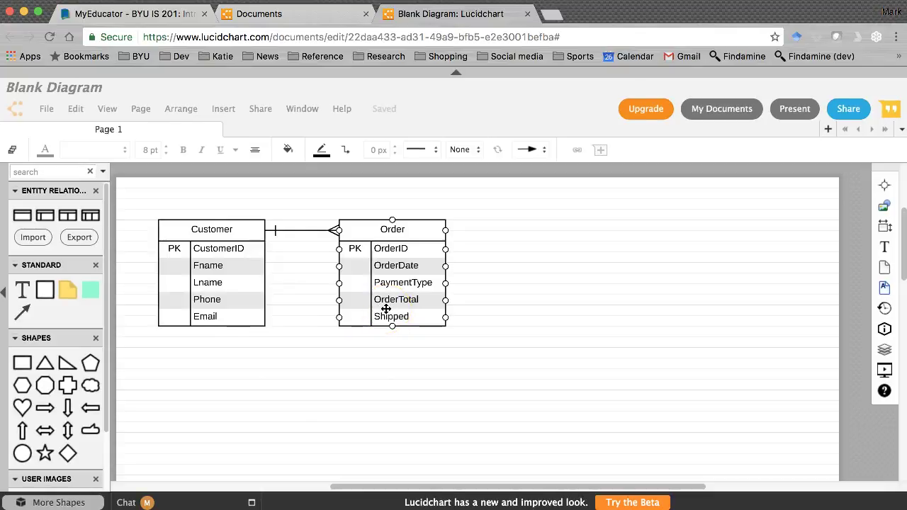
left_click(380, 312)
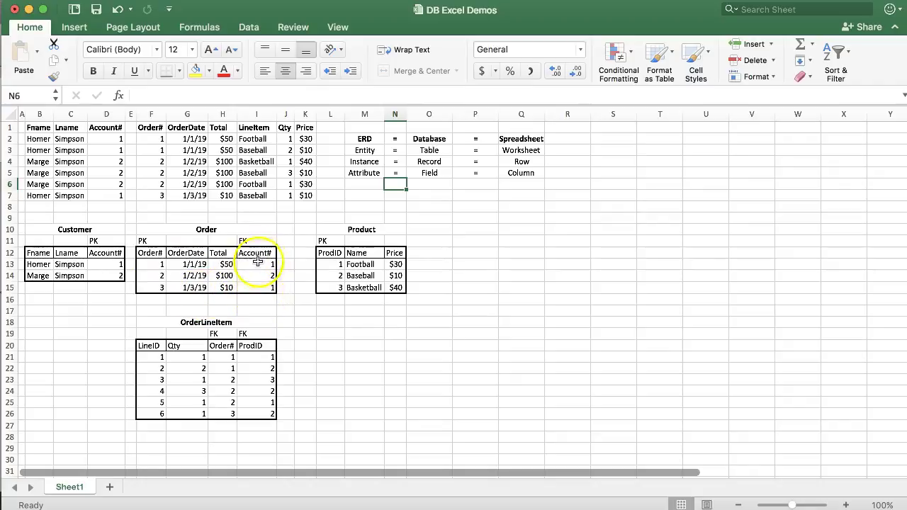
Select the Order, Product and OrderLineItem tables, dismiss the merged-cell warning and clear the selection.
left_click_drag(139, 229, 447, 447)
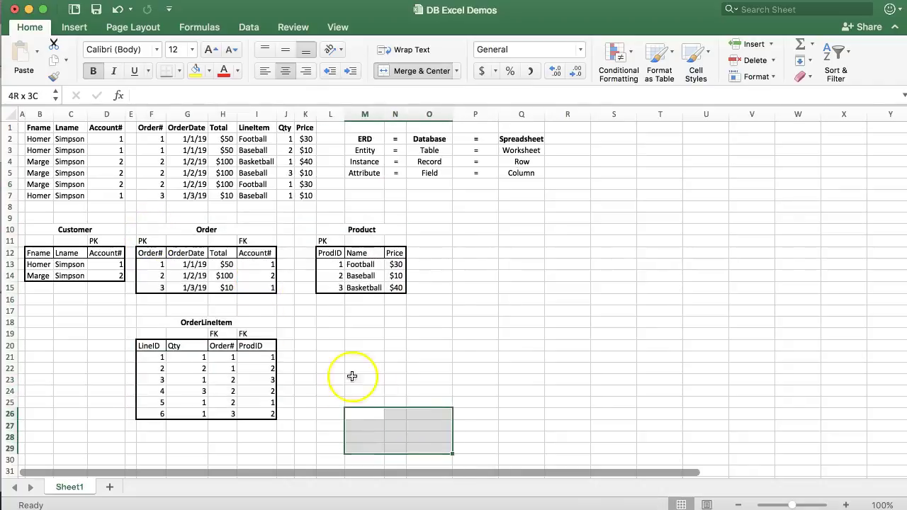
left_click_drag(159, 231, 462, 439)
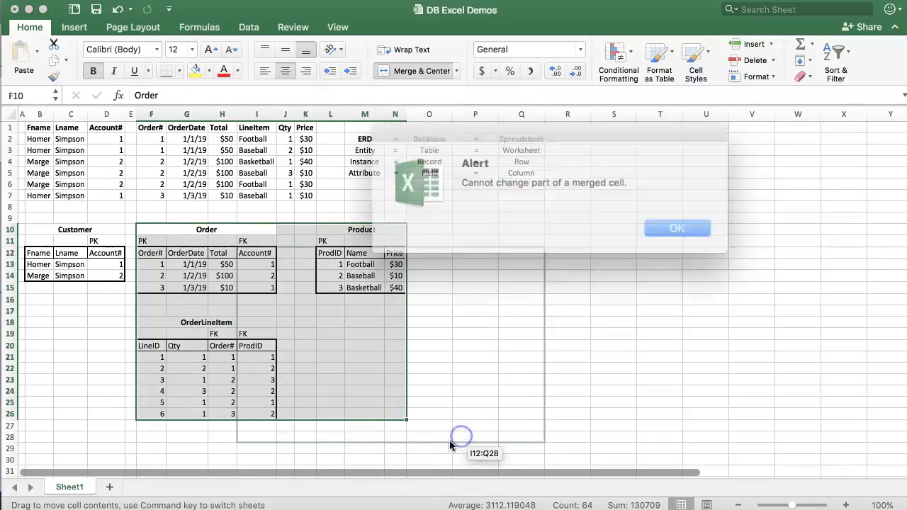
left_click(642, 222)
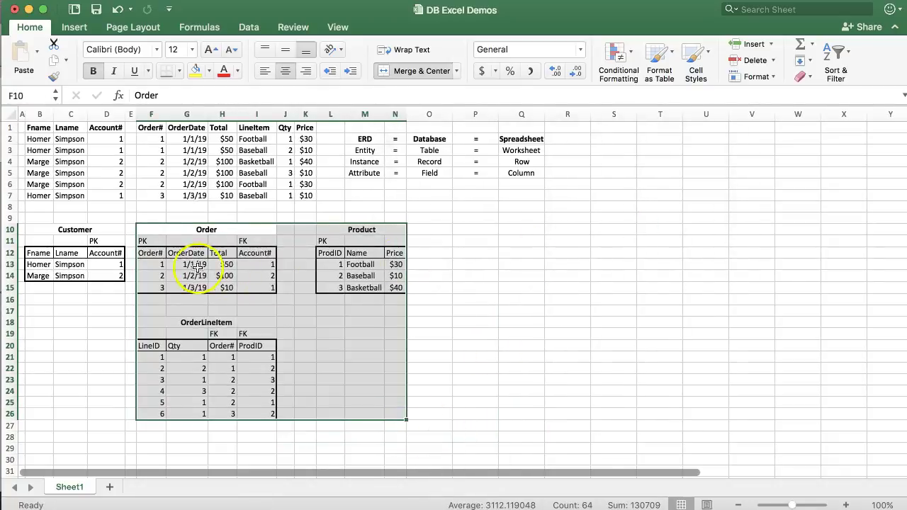
left_click(174, 264)
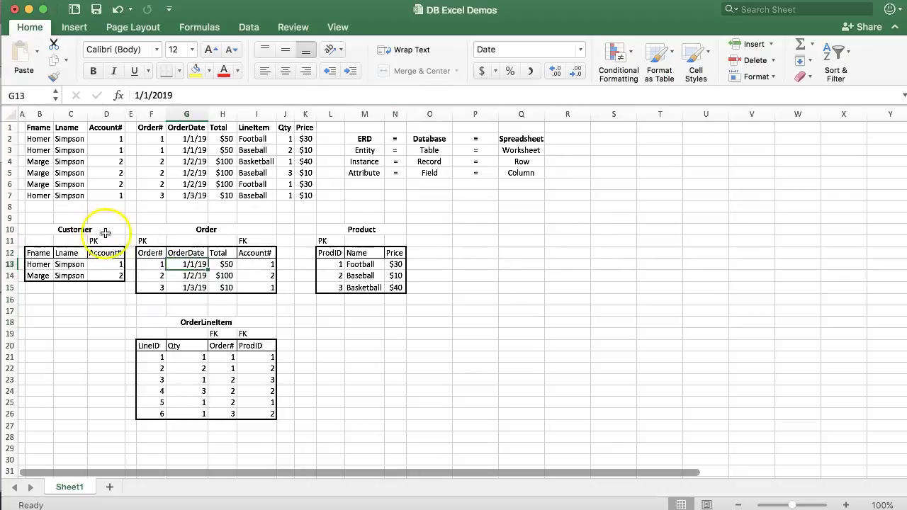
Insert column E beside Customer with header Order# in E12 and 1 in E13.
right_click(131, 114)
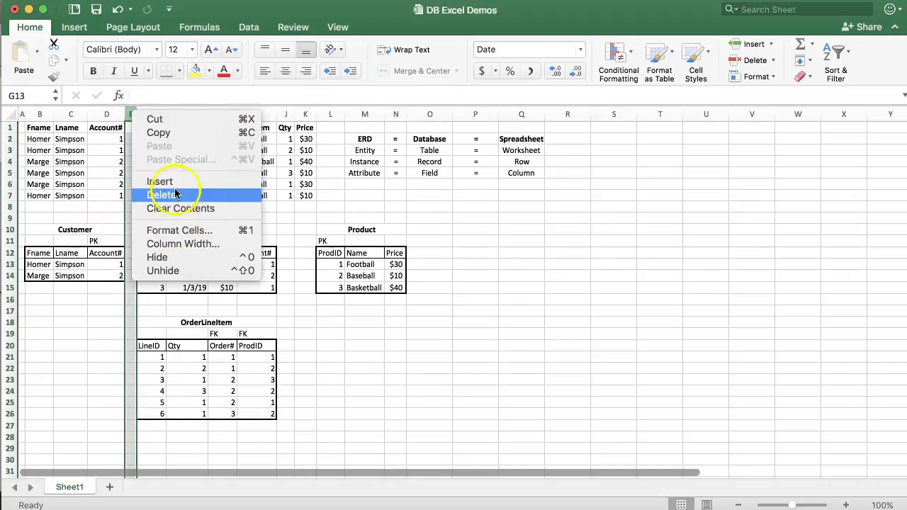
left_click(159, 181)
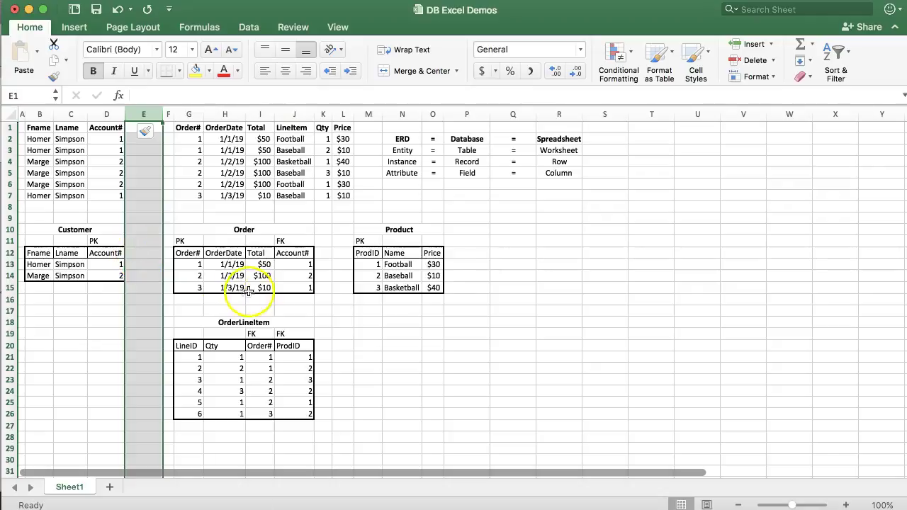
left_click(144, 253)
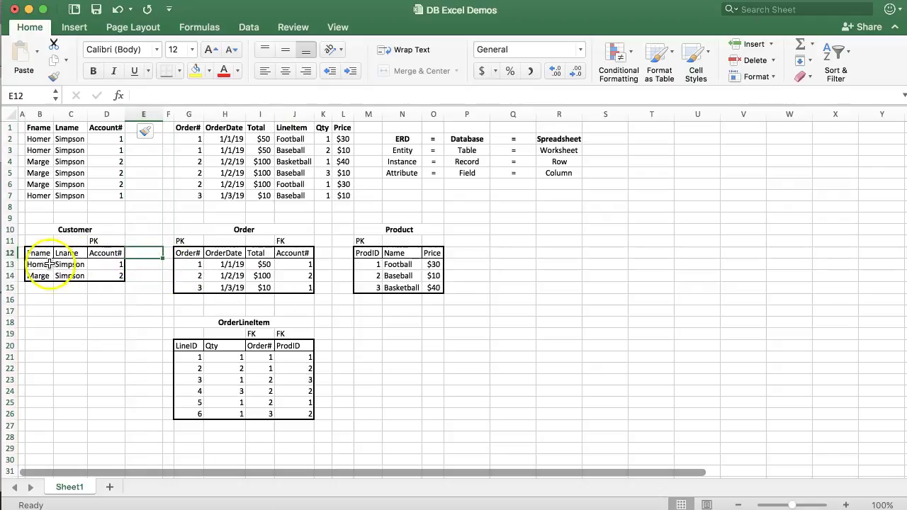
left_click(139, 263)
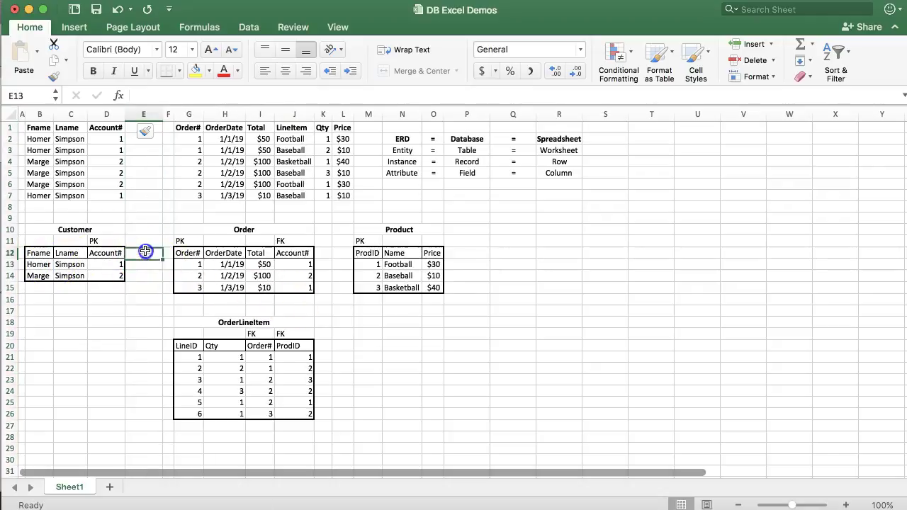
type("Order")
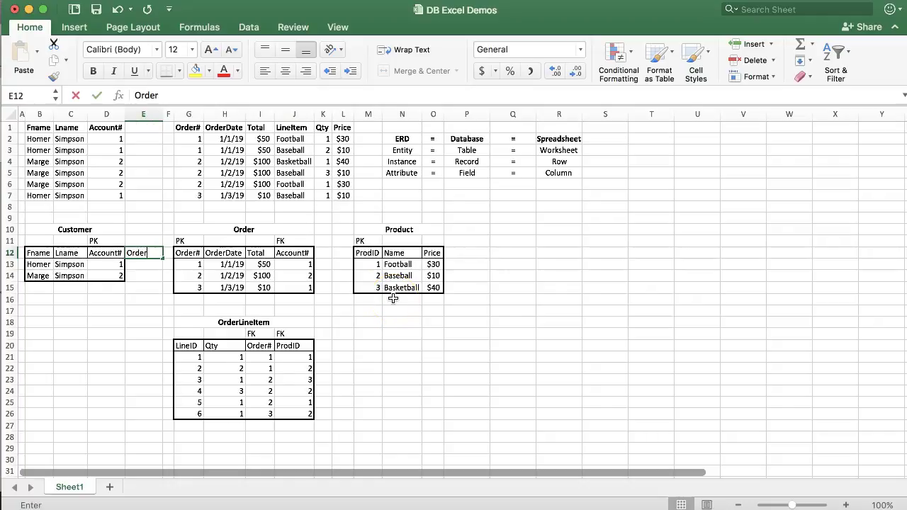
type("#")
key("Return")
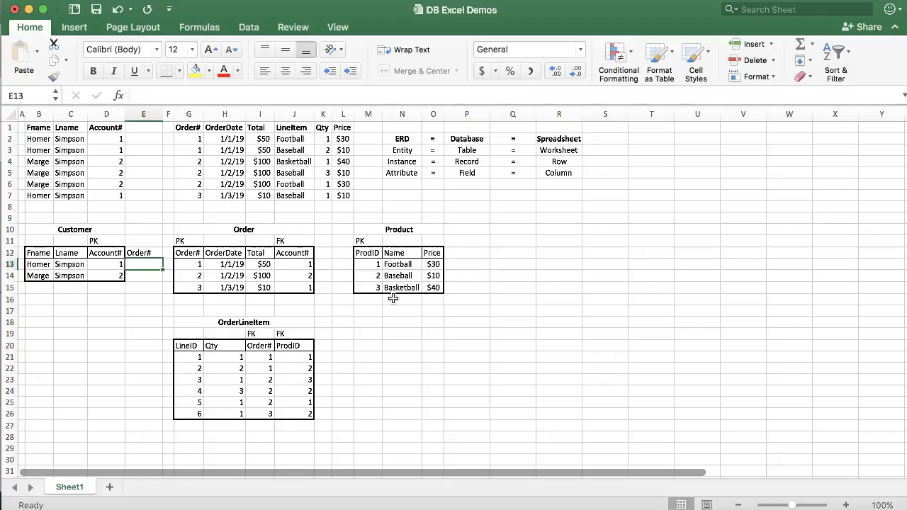
type("1")
key("Return")
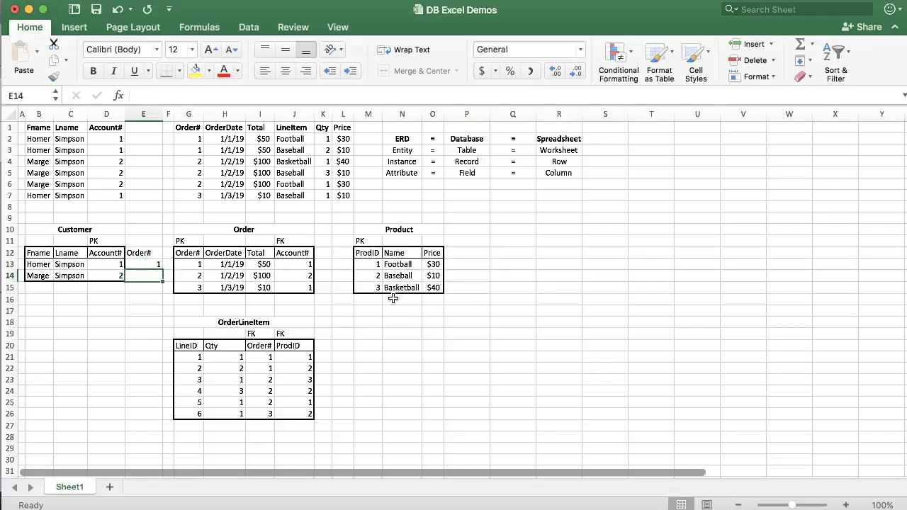
left_click(202, 264)
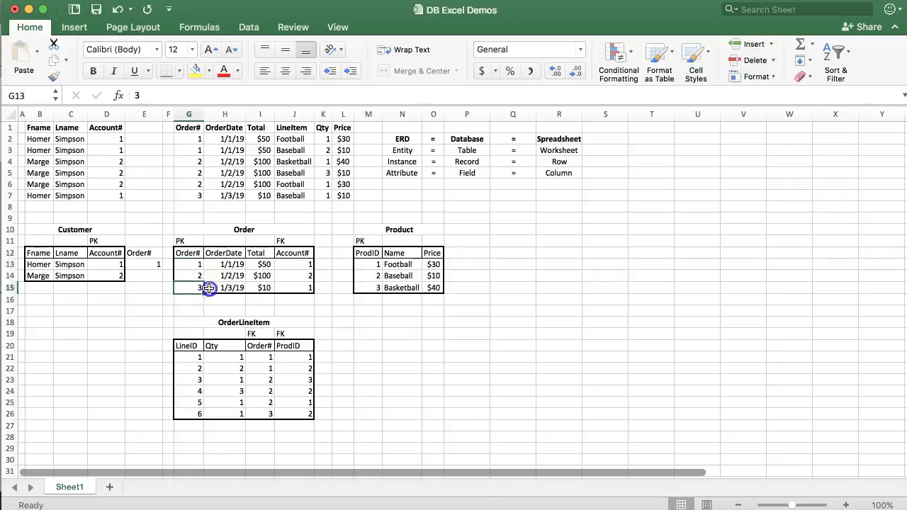
left_click_drag(209, 287, 304, 285)
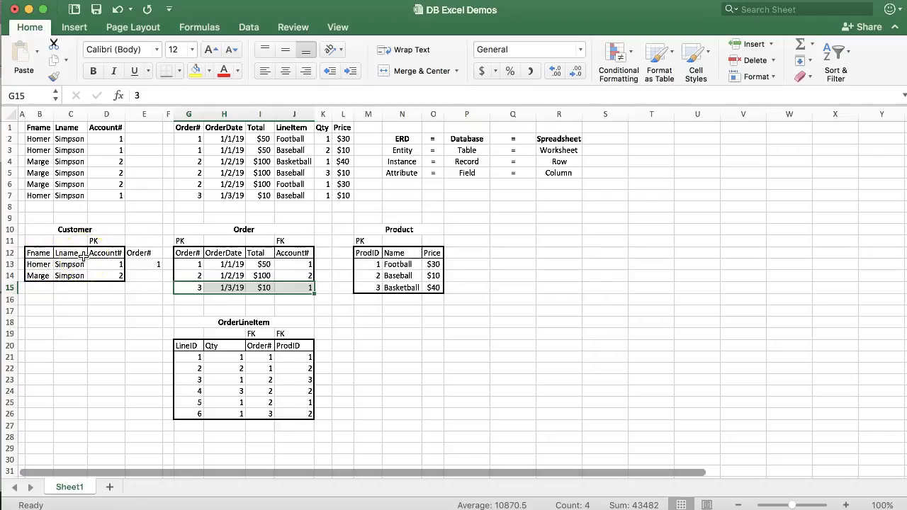
Insert column F headed Order#, entering 3 in F13 and 2 in E14.
right_click(169, 115)
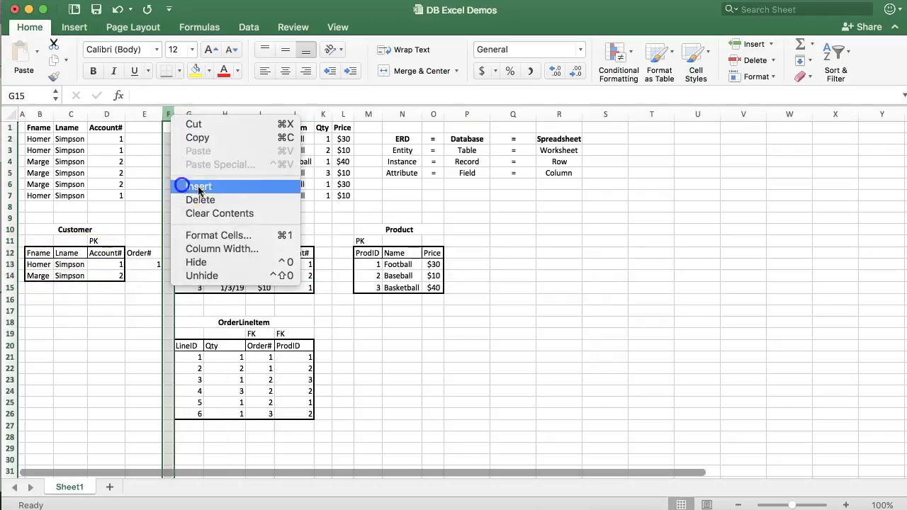
left_click(199, 187)
left_click(181, 255)
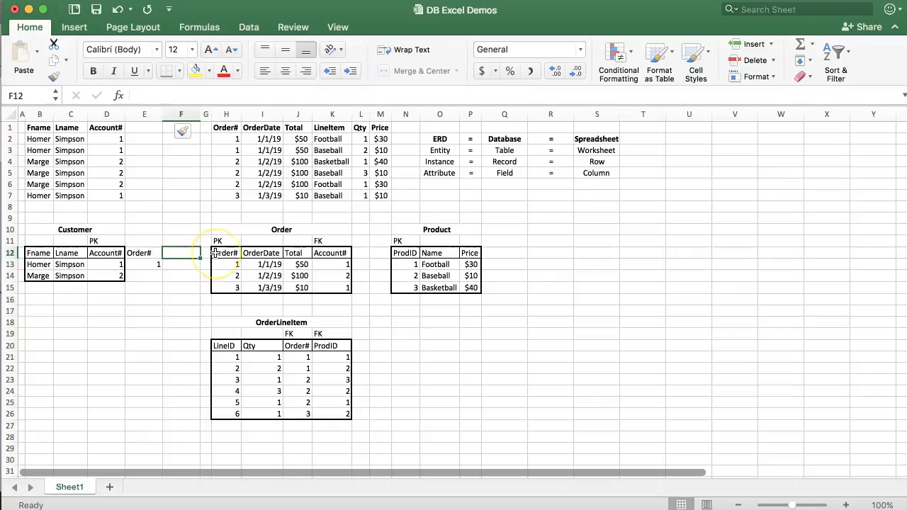
type("Order#")
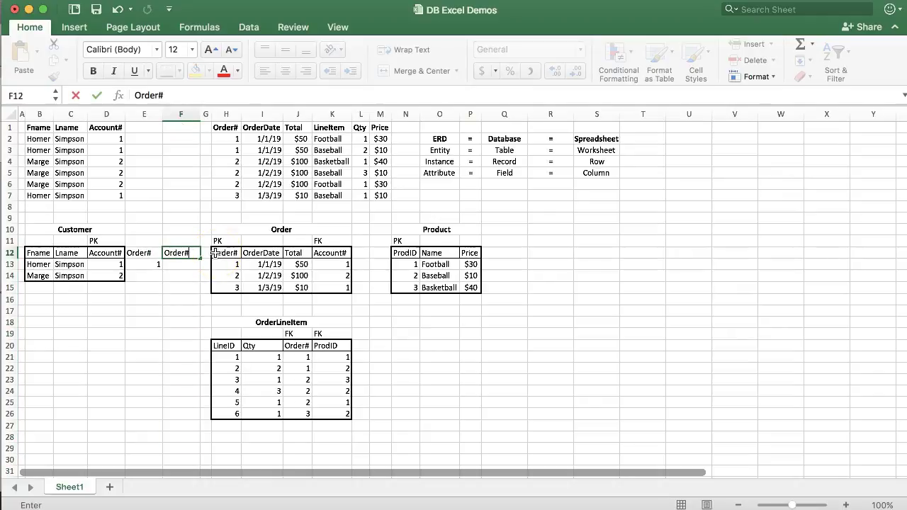
key("Return")
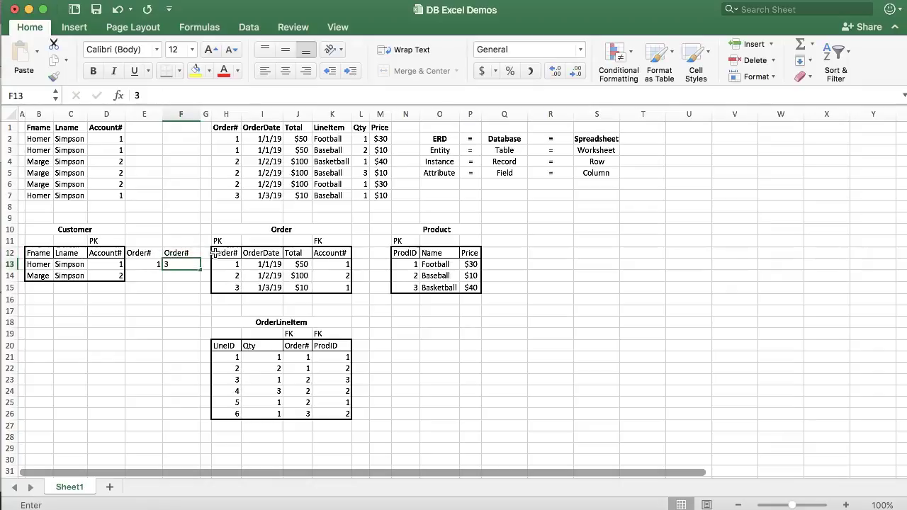
type("3")
key("Return")
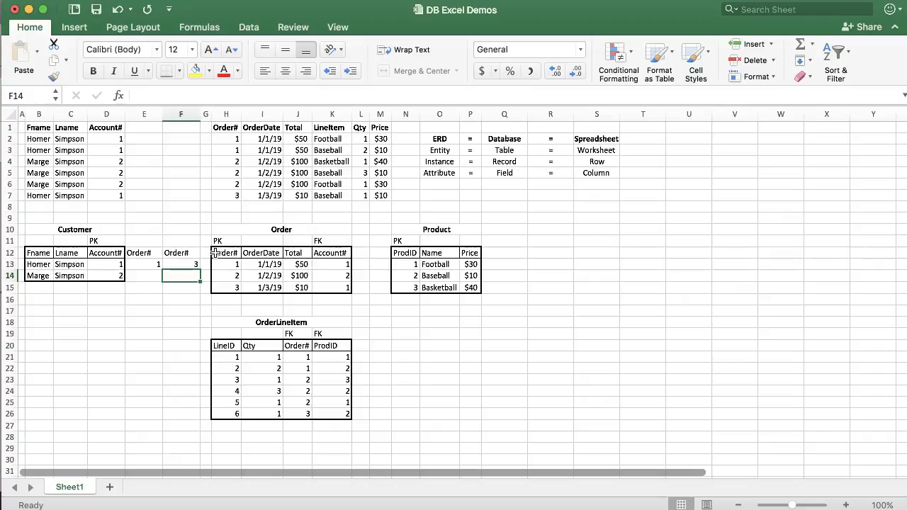
key("Left")
type("2")
key("Return")
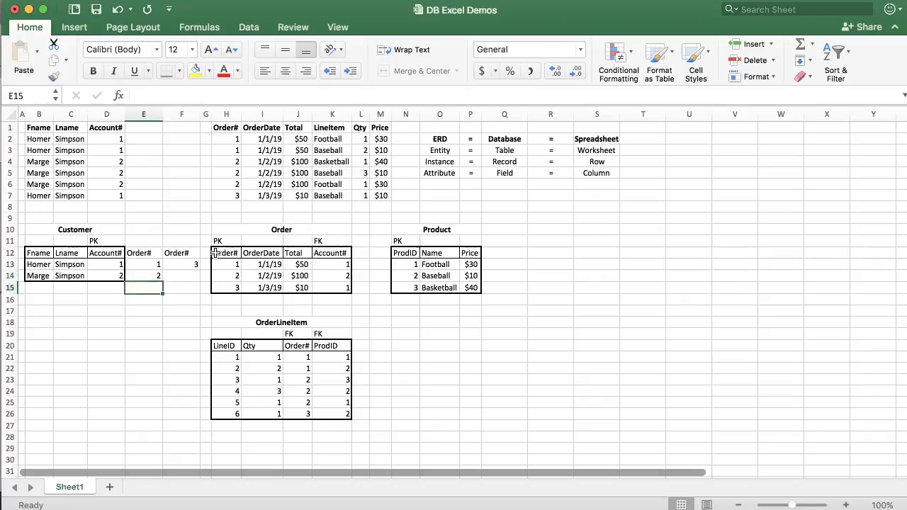
Step through the Order# cells (3 in F13, 2 in E14), then select both Order# columns.
key("Up")
key("Up")
key("Right")
key("Left")
key("Right")
key("Down")
key("Left")
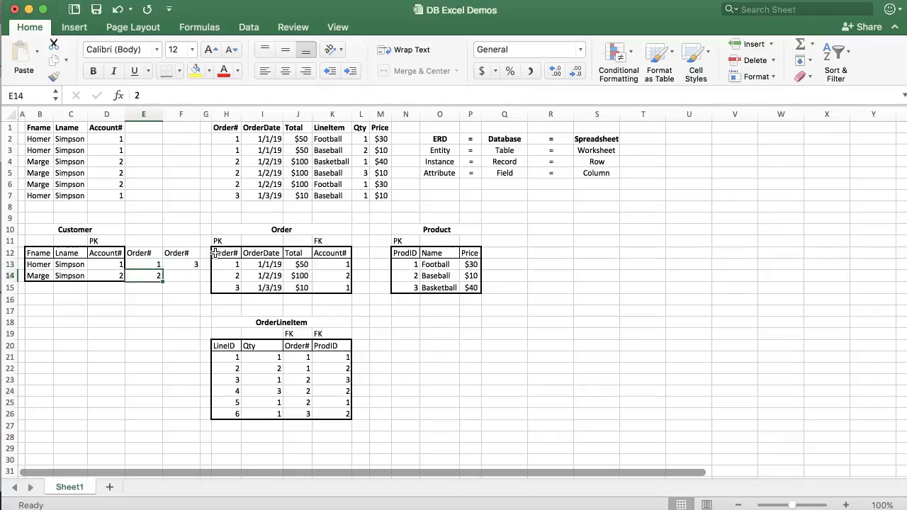
key("Down")
key("Up")
key("Right")
key("Right")
key("Left")
key("Left")
key("Right")
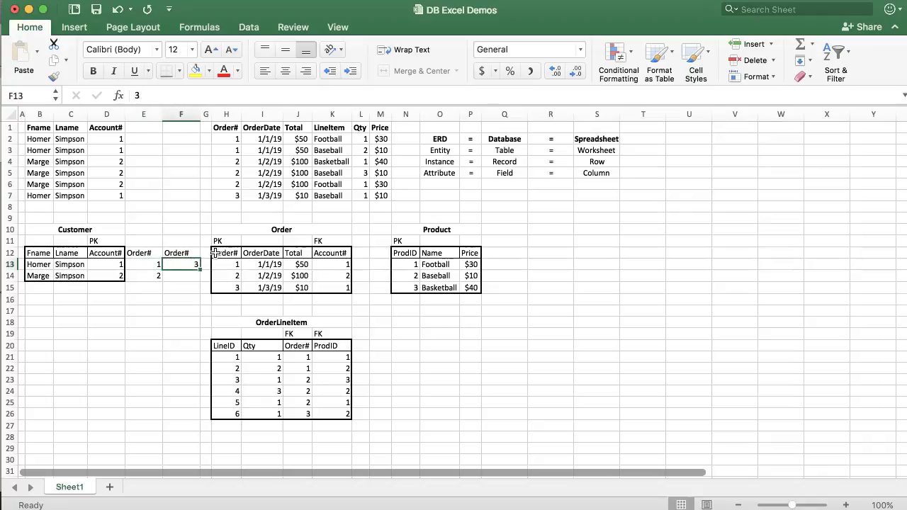
key("Left")
key("Down")
key("Right")
key("Left")
key("Right")
key("Left")
key("Right")
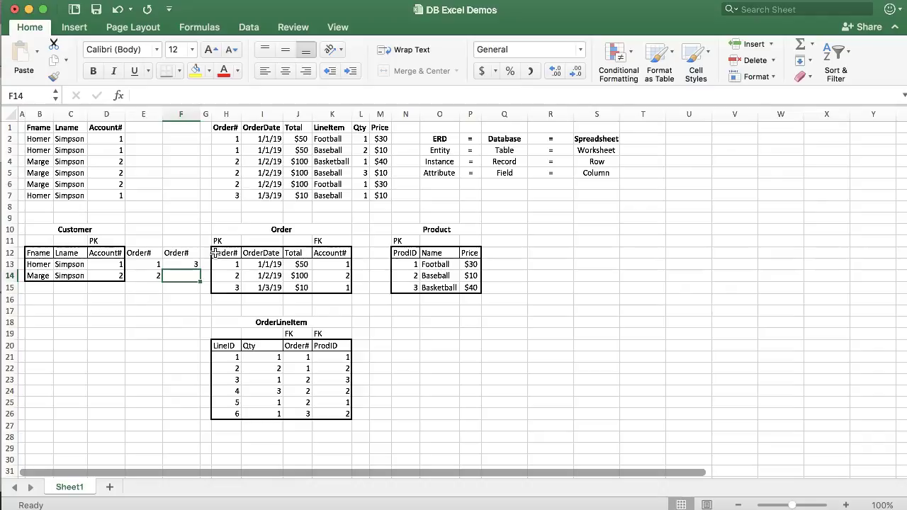
key("Up")
key("Up")
key("Left")
key("Down")
key("Right")
key("Left")
key("Down")
key("Up")
key("Up")
key("Down")
key("Right")
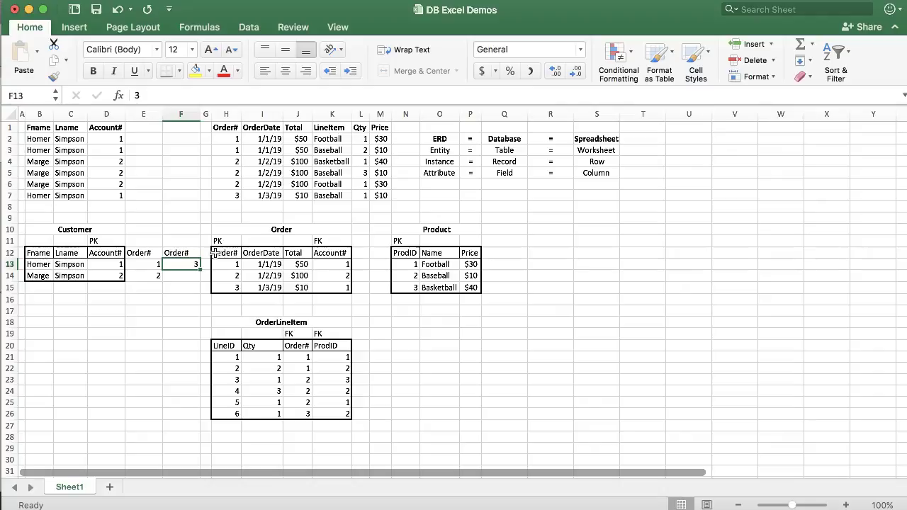
left_click_drag(136, 114, 189, 114)
Try deleting both Order# columns, dismiss the merged-cell warning and undo the deletion.
right_click(191, 114)
left_click(219, 189)
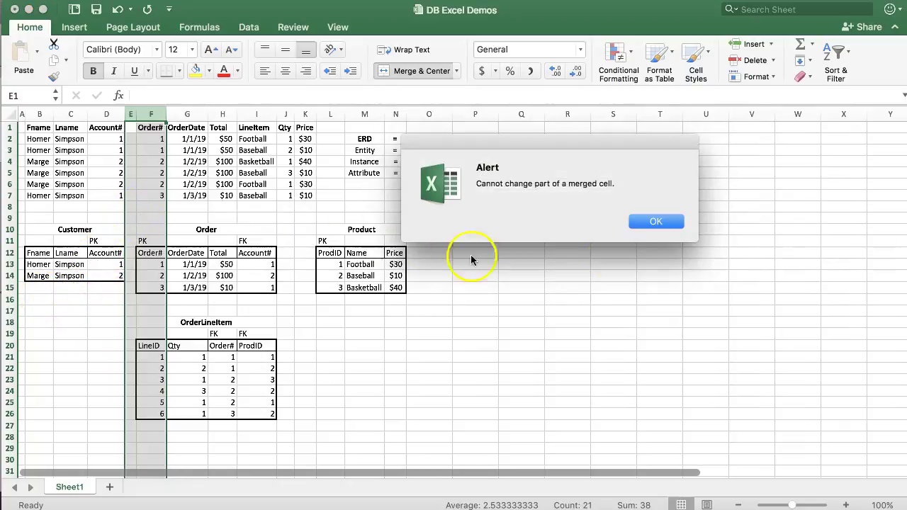
left_click(656, 221)
key("super+z")
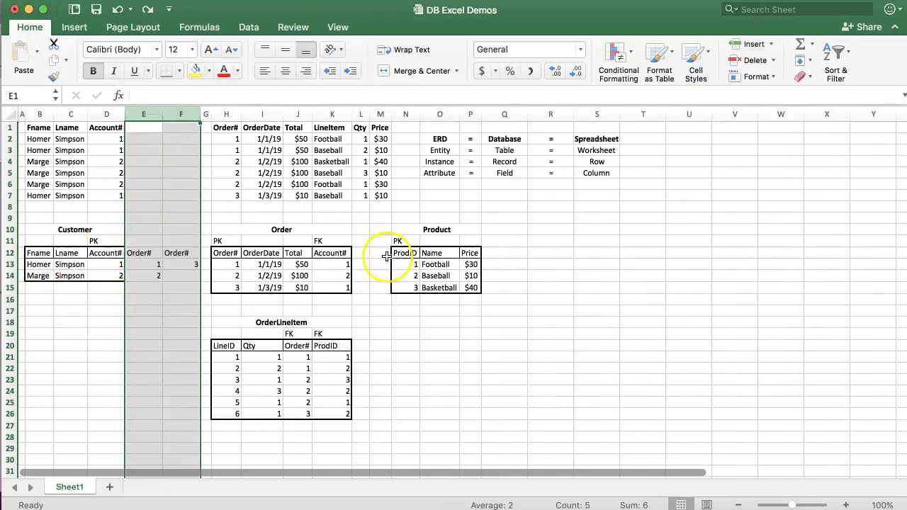
Delete only the second Order# column, column F.
left_click(178, 114)
right_click(179, 114)
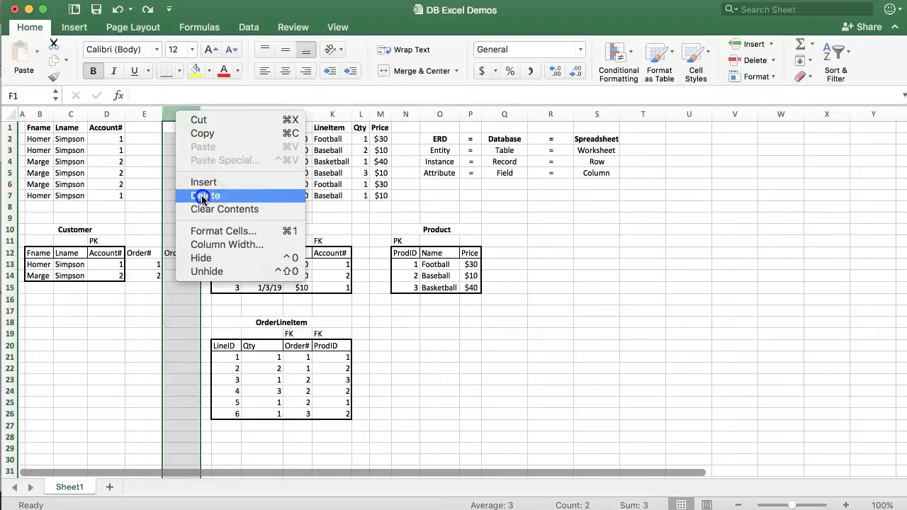
left_click(202, 196)
Add row 15 repeating the first customer's name, with Account# 1 and Order# 3.
left_click(39, 287)
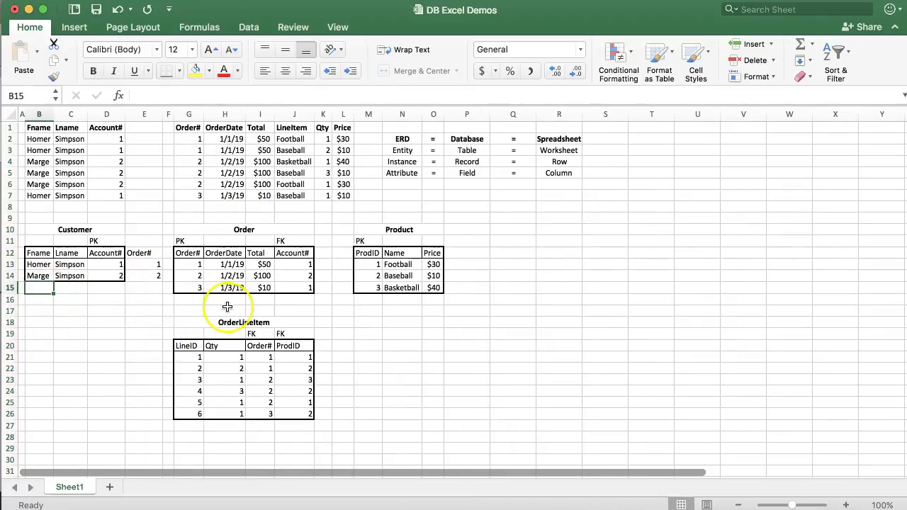
type("Hord")
key("BackSpace")
key("BackSpace")
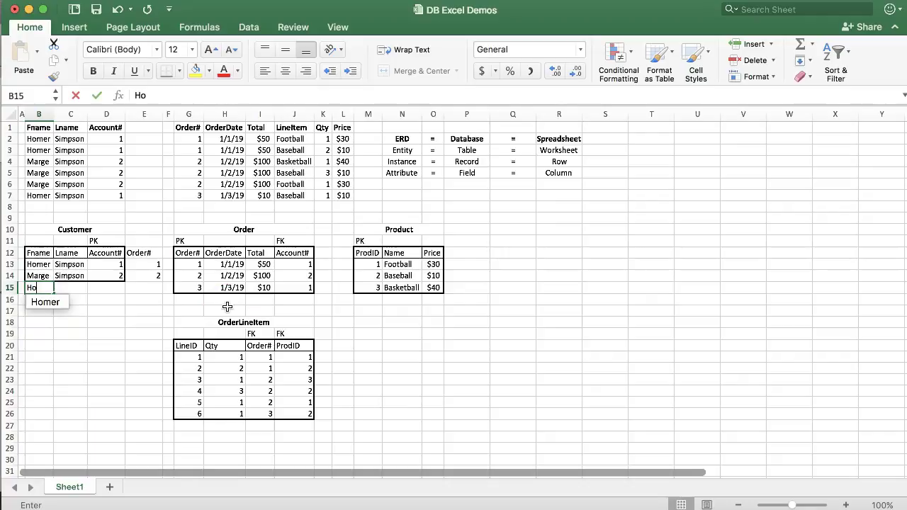
type("mer")
key("Tab")
type("S")
key("Tab")
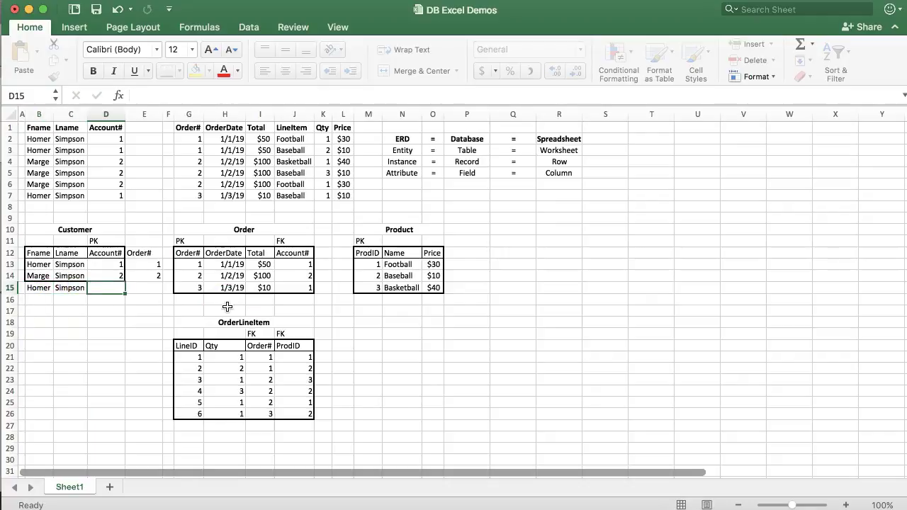
type("1")
key("Tab")
type("3")
key("Return")
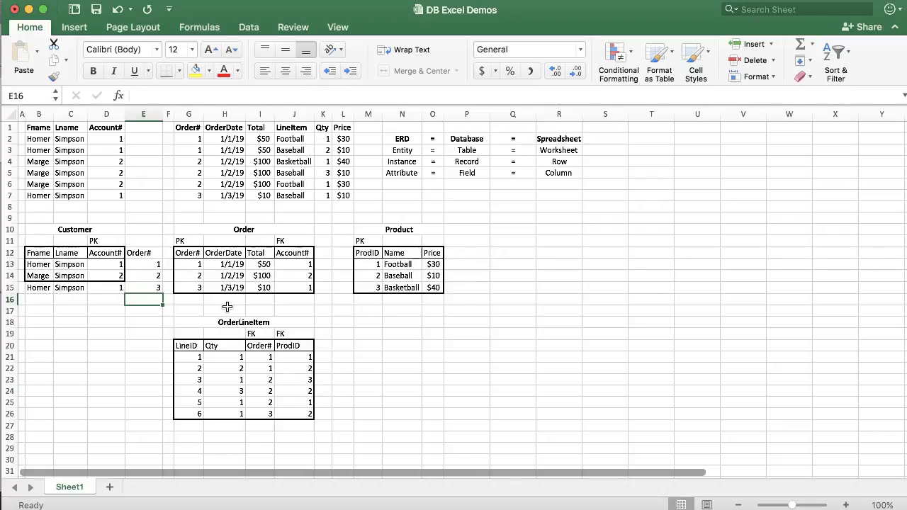
Compare it with the existing customers, then clear row 15 across B15:E15.
left_click_drag(39, 264, 74, 288)
left_click(58, 288)
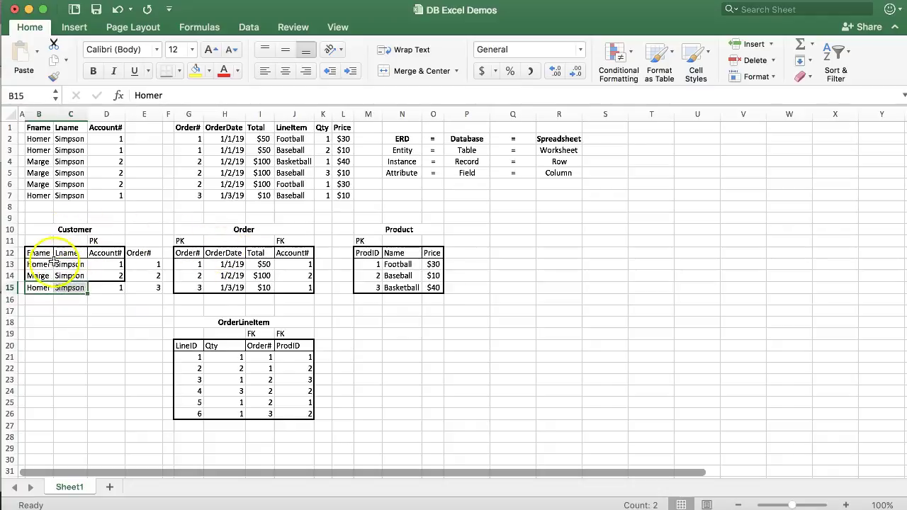
left_click_drag(41, 289, 133, 291)
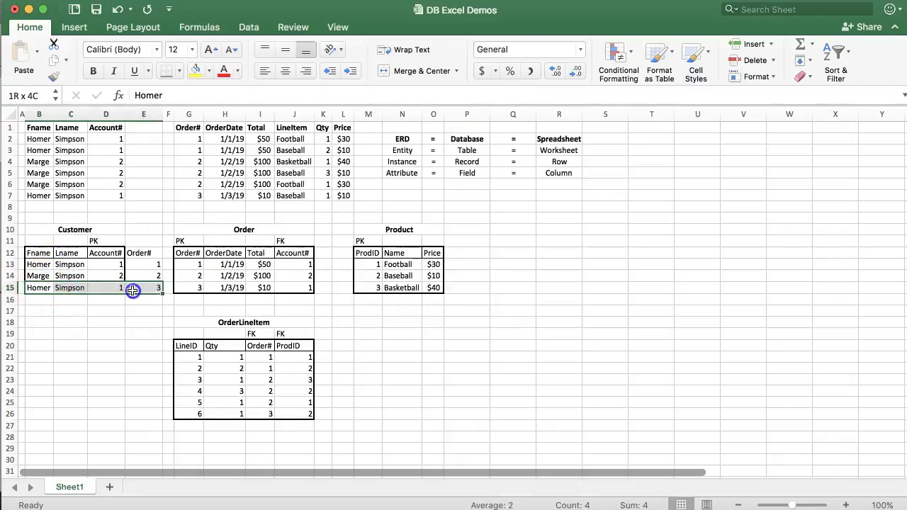
key("Delete")
Delete the Order# column E so the tables shift left.
right_click(143, 115)
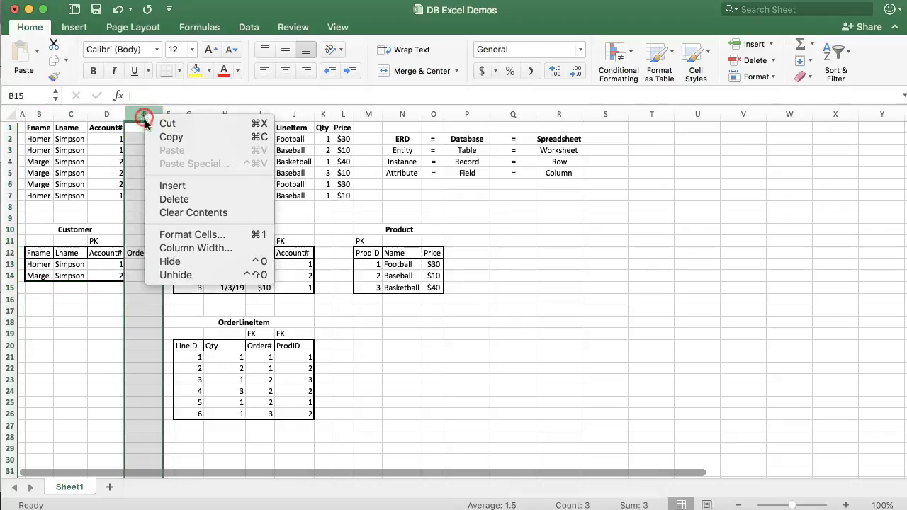
left_click(168, 202)
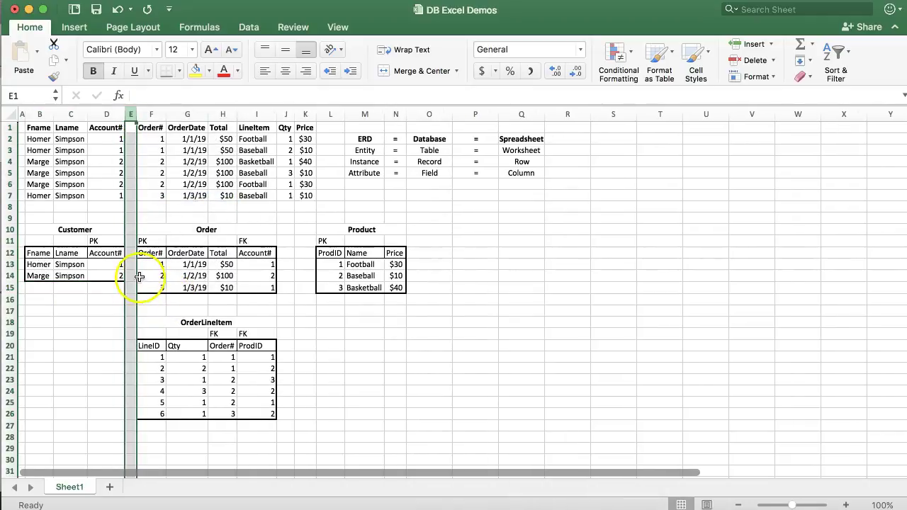
left_click(151, 278)
Match the customer's Account# to the first order's Account# in Order, then return to Lucidchart.
left_click(105, 267)
left_click(261, 265)
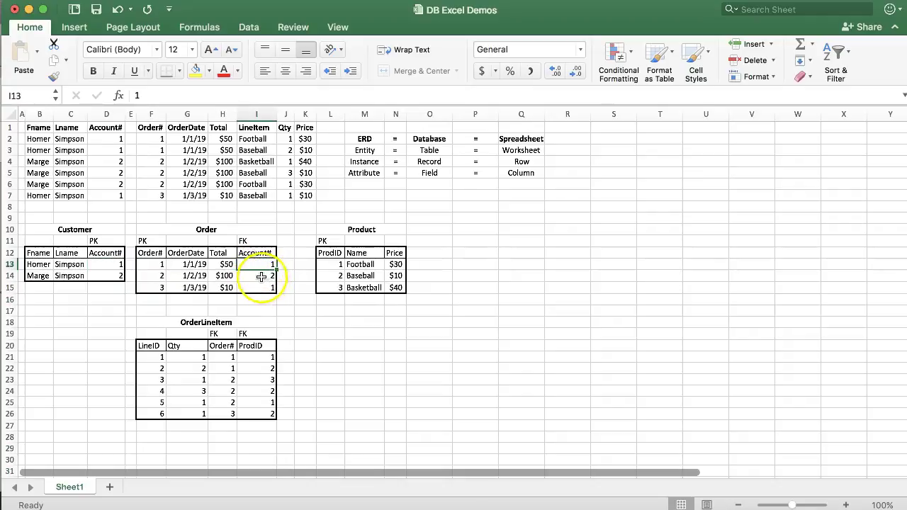
left_click_drag(158, 264, 257, 287)
left_click(262, 299)
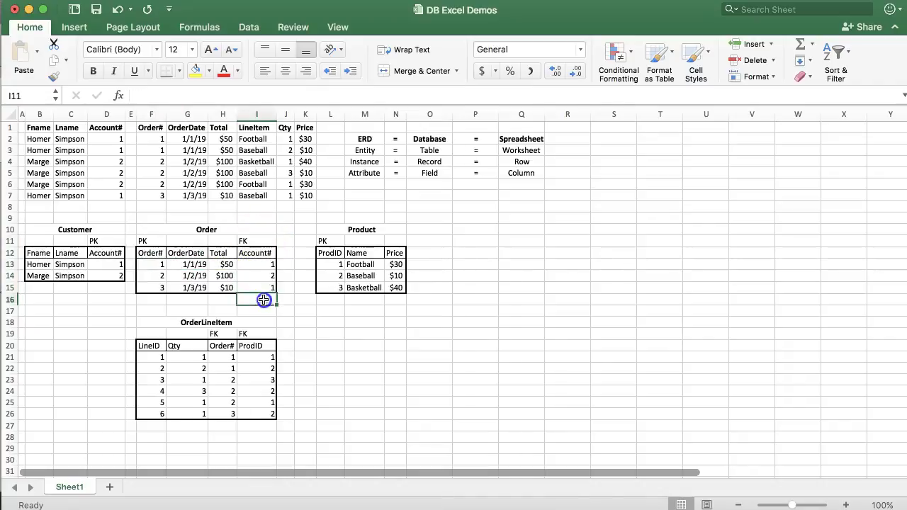
left_click(257, 263)
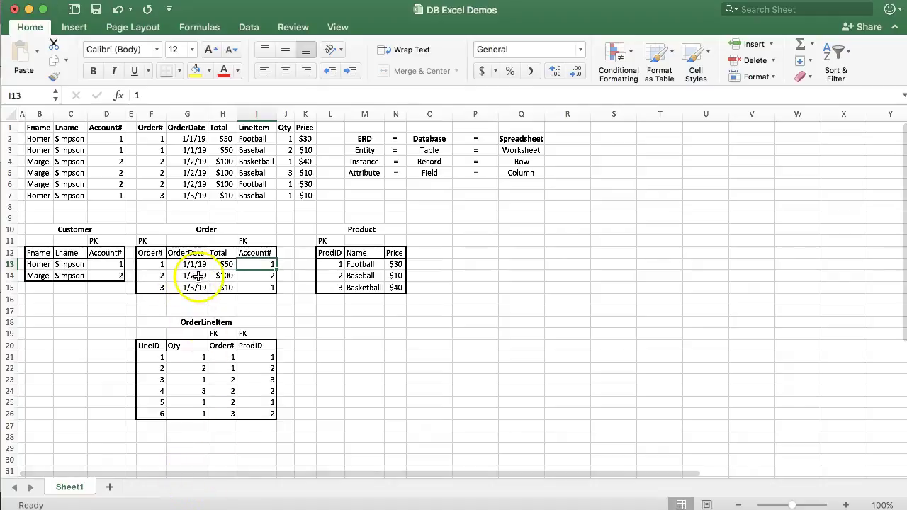
key("super+Tab")
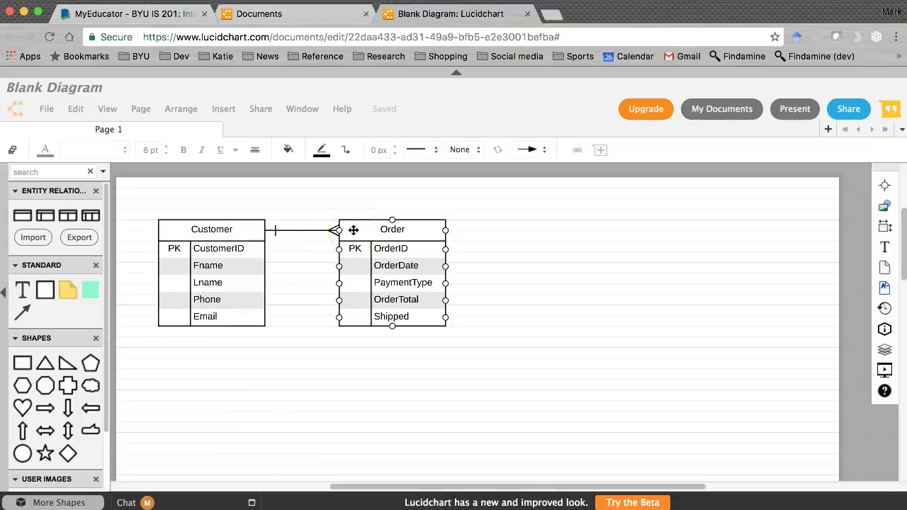
Raise the Order table's Fields count to 6 in its options.
left_click(183, 250)
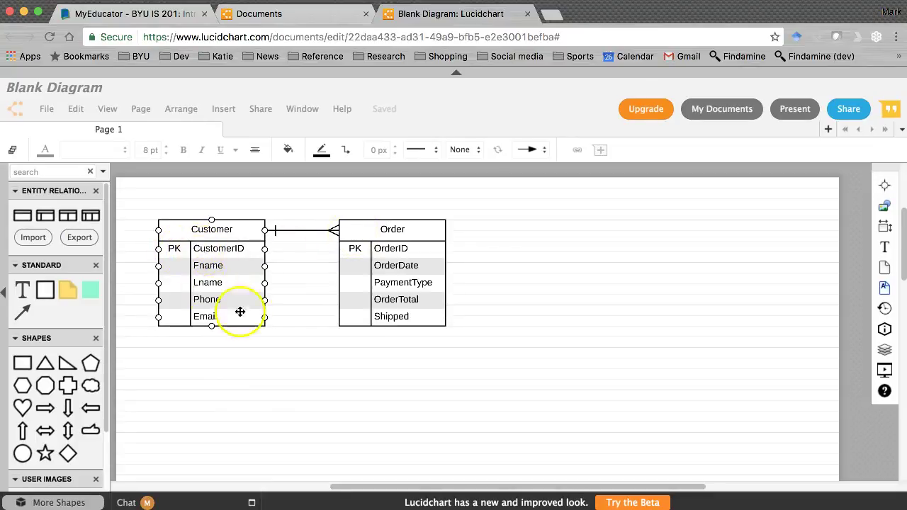
left_click(447, 262)
left_click(458, 226)
left_click(567, 293)
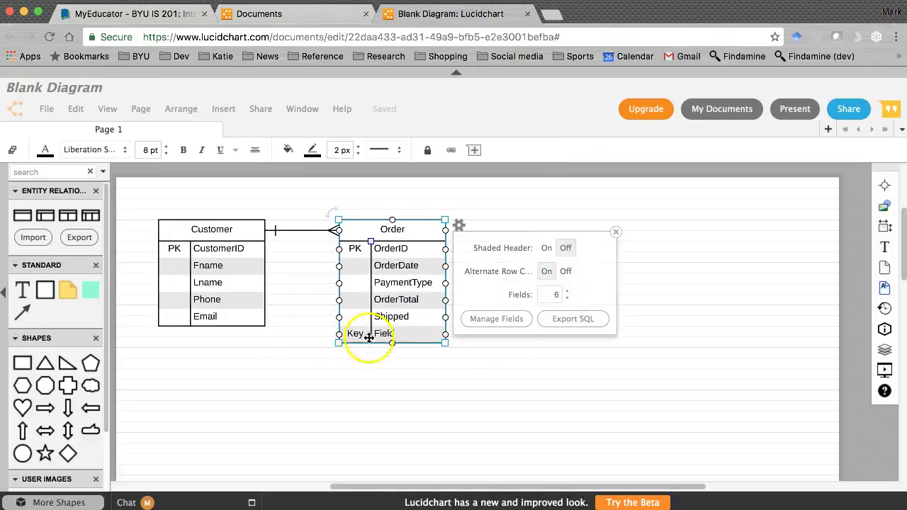
Label the new sixth row FK with the field name CusstomerID.
double_click(354, 336)
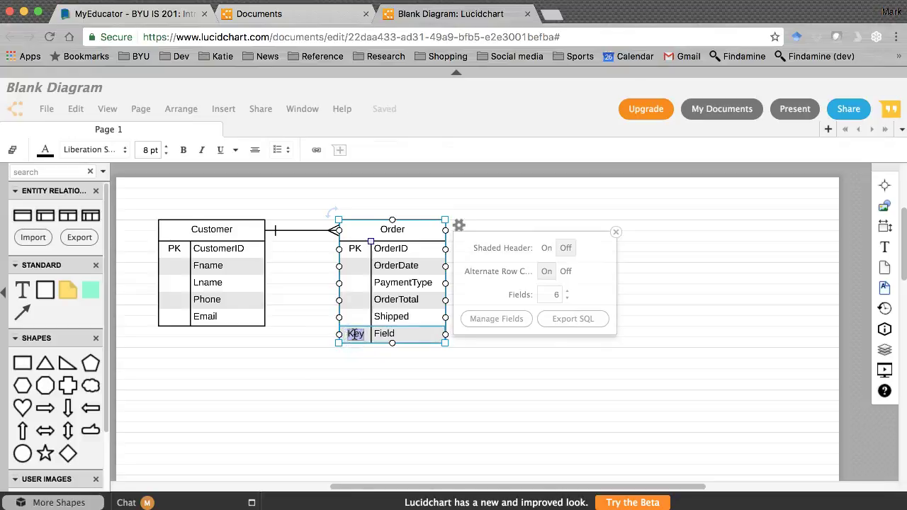
type("FK")
left_click(615, 232)
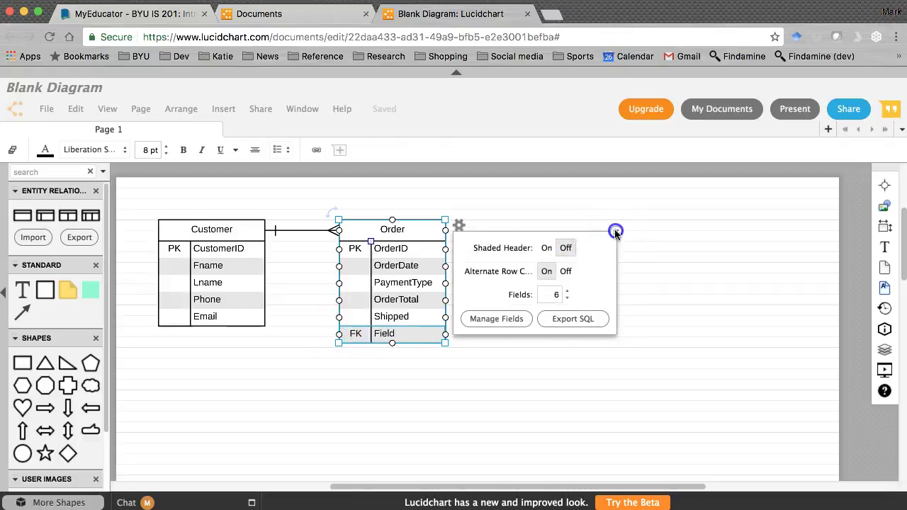
left_click(387, 336)
double_click(384, 336)
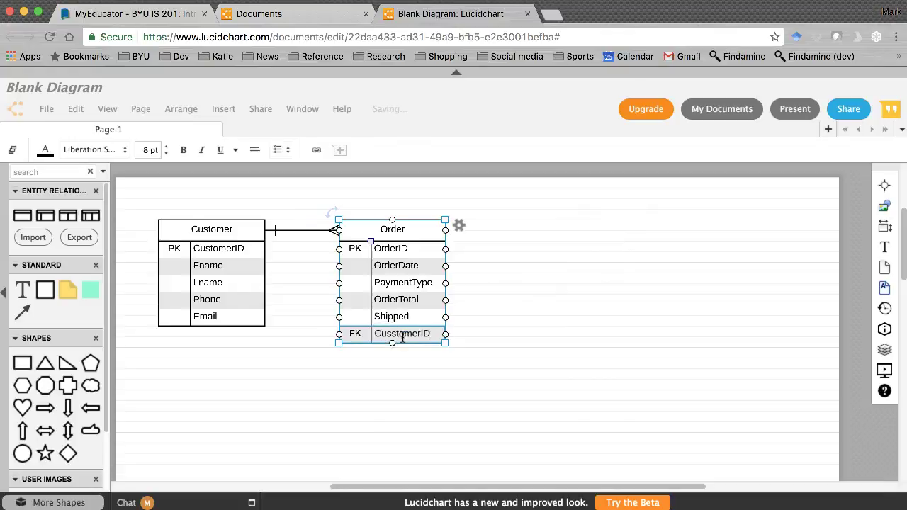
left_click(501, 320)
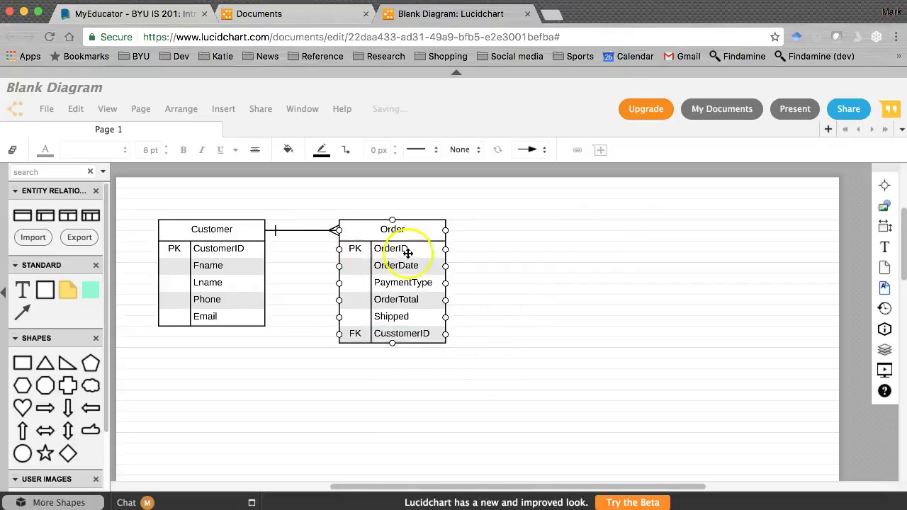
left_click(290, 229)
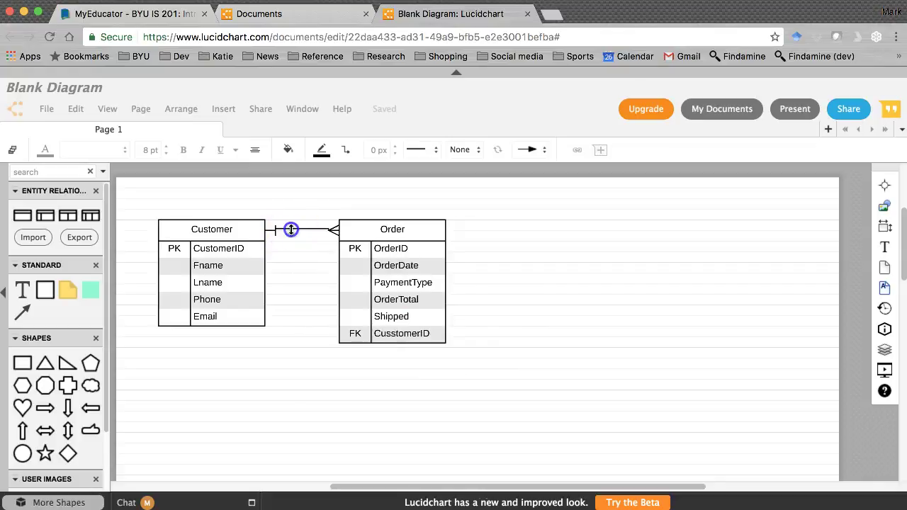
Attach the relationship line from Customer's CustomerID row to Order's FK row.
left_click_drag(271, 231, 341, 296)
left_click(338, 335)
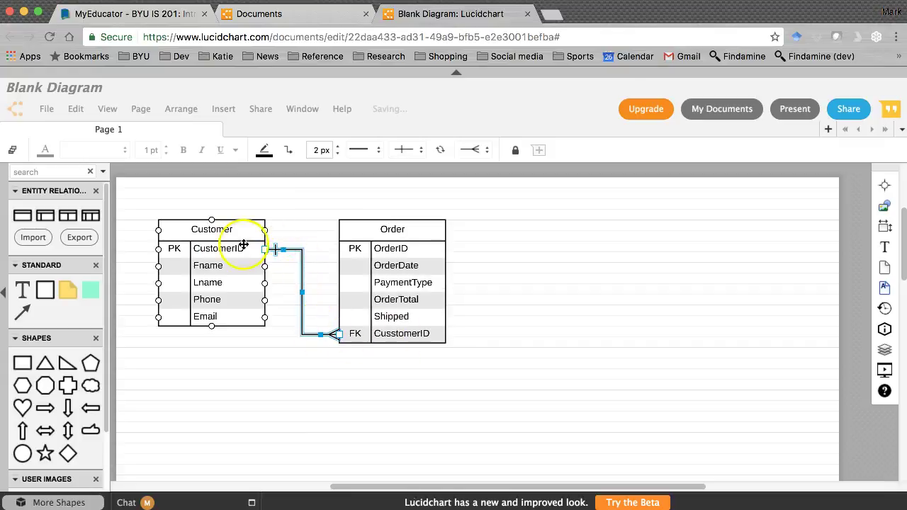
left_click(395, 333)
Rename the Order table's FK field to PurpleMonkeyDishwater, then switch to Excel.
double_click(395, 333)
left_click(395, 333)
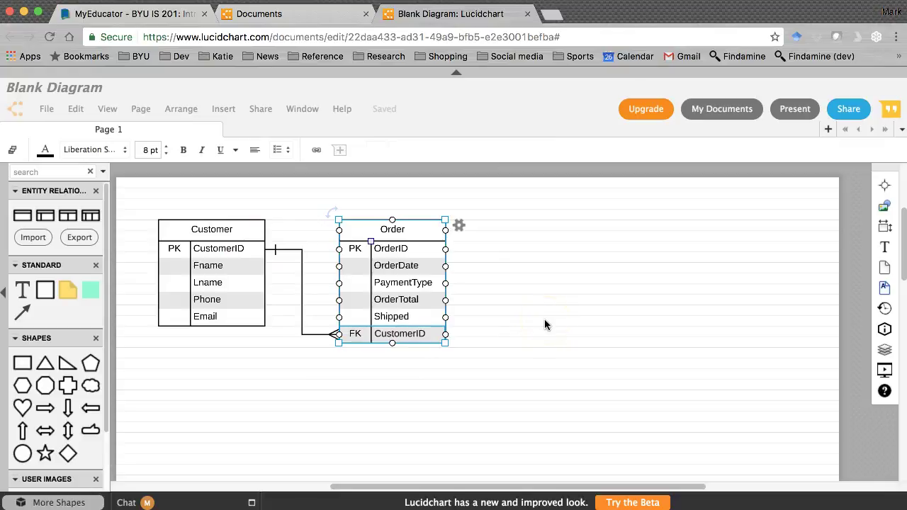
double_click(367, 338)
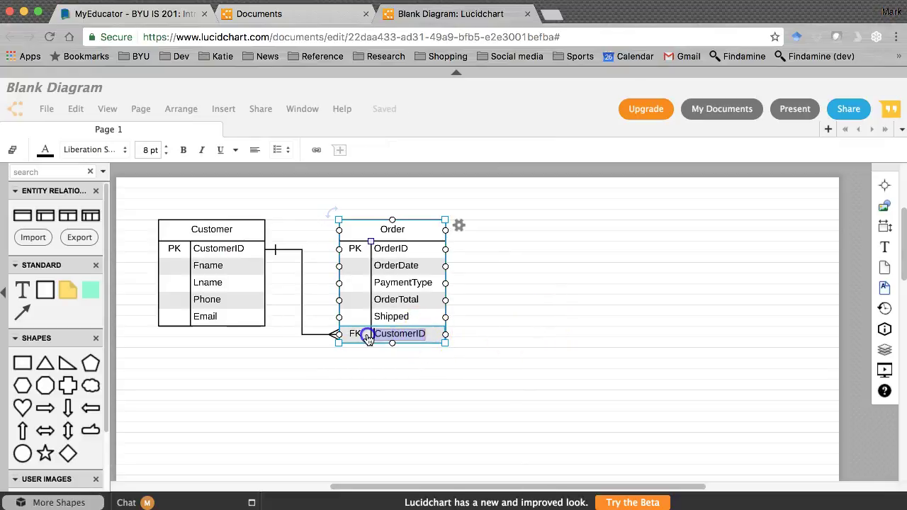
type("PurpleMonkeyD")
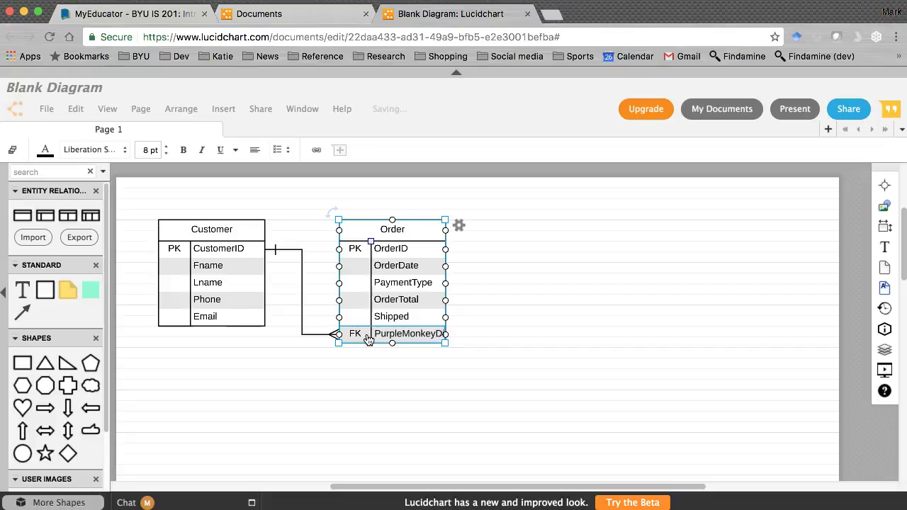
key("Escape")
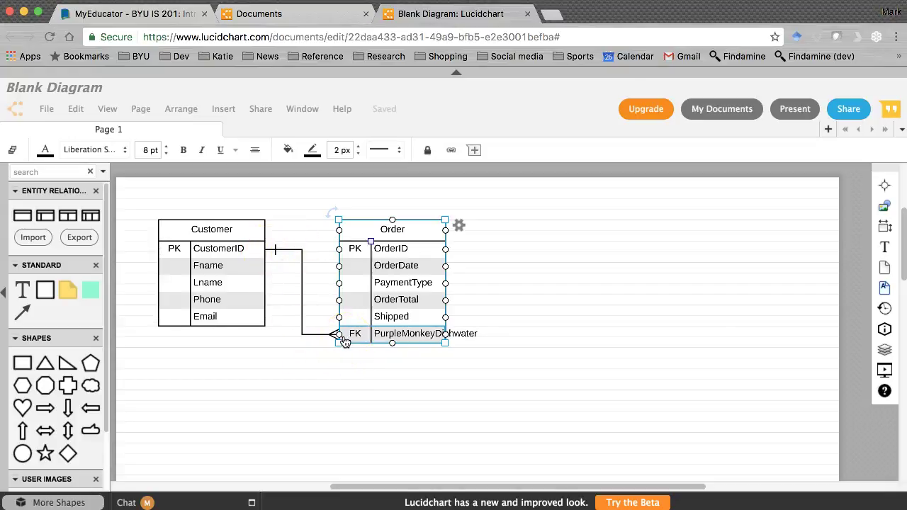
key("super+Tab")
In Excel, change the Order table's Account# FK header in I12 to PMD and compare it with Customer's Account#.
key("super+Tab")
key("super+Tab")
key("super+Tab")
key("super+Tab")
key("super+Tab")
key("super+Tab")
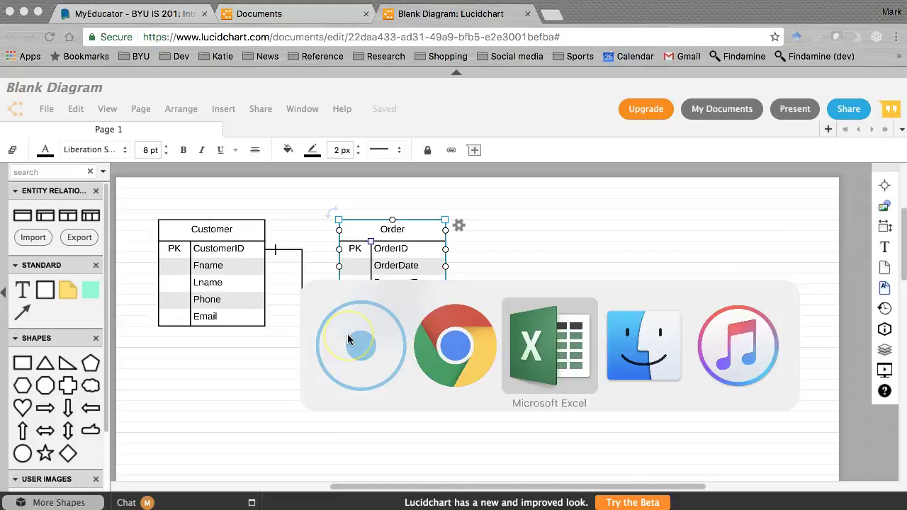
key("super+Tab")
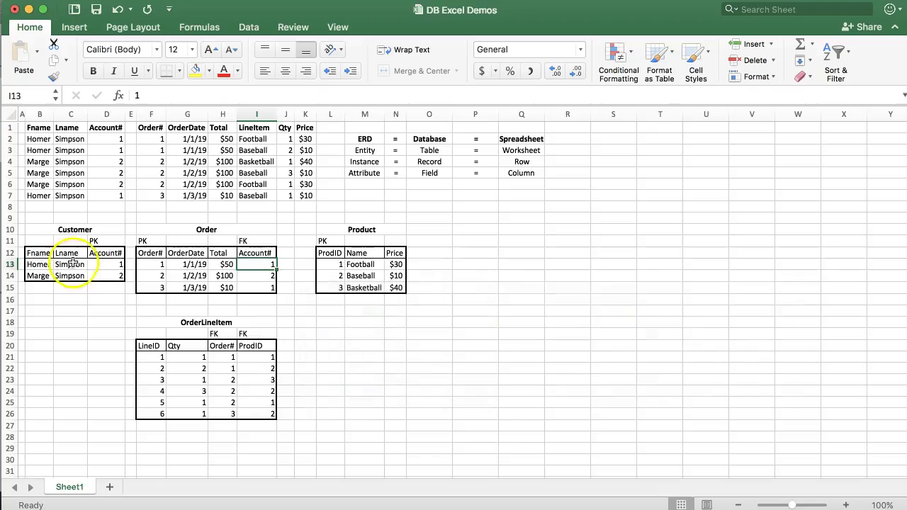
left_click(110, 263)
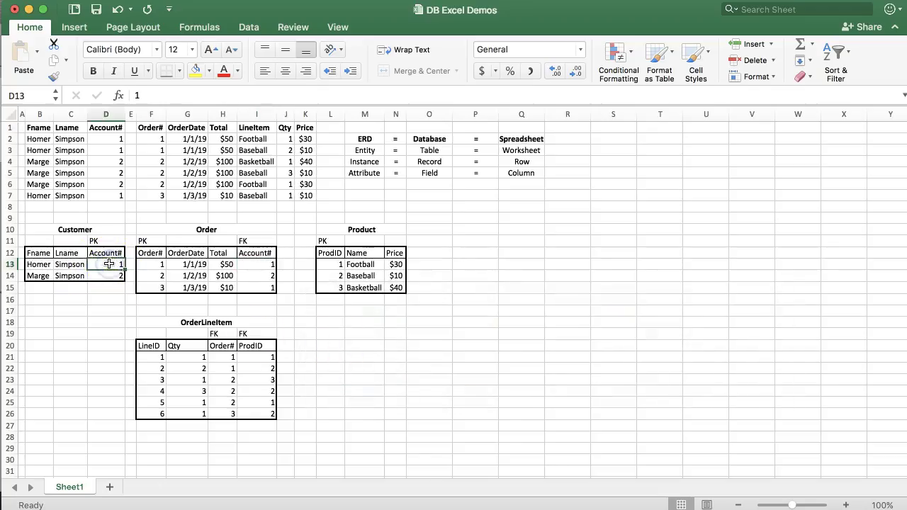
left_click(257, 253)
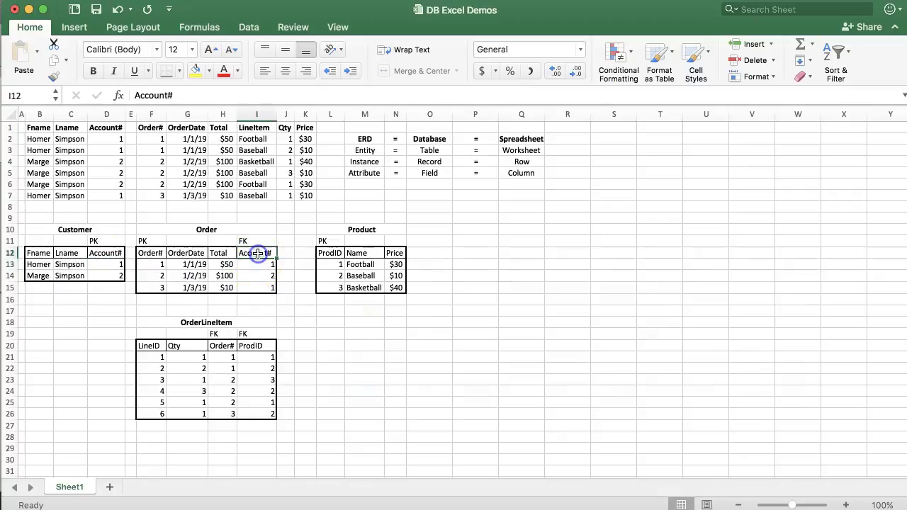
type("PMID")
key("Return")
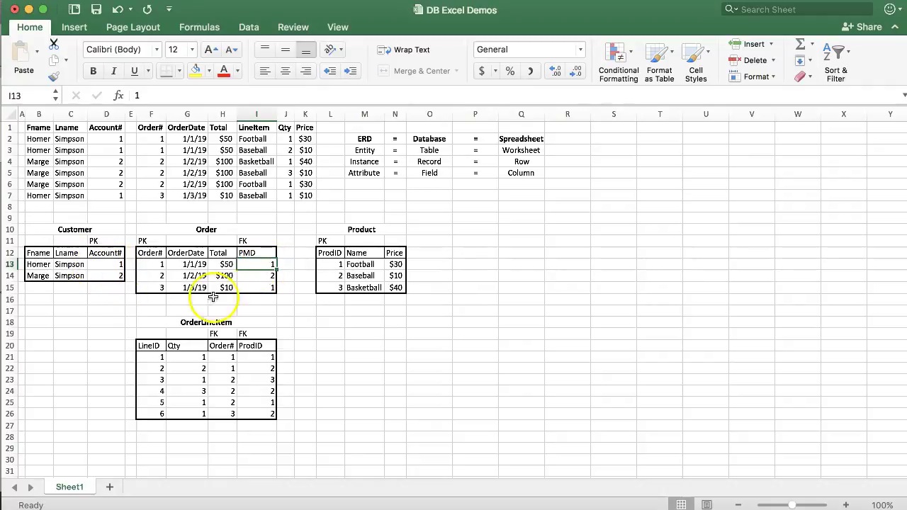
left_click(251, 251)
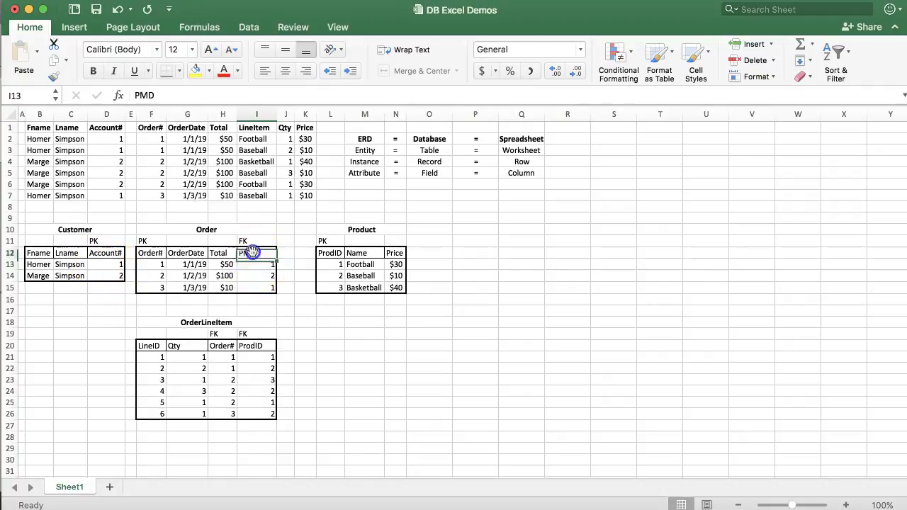
left_click(117, 253)
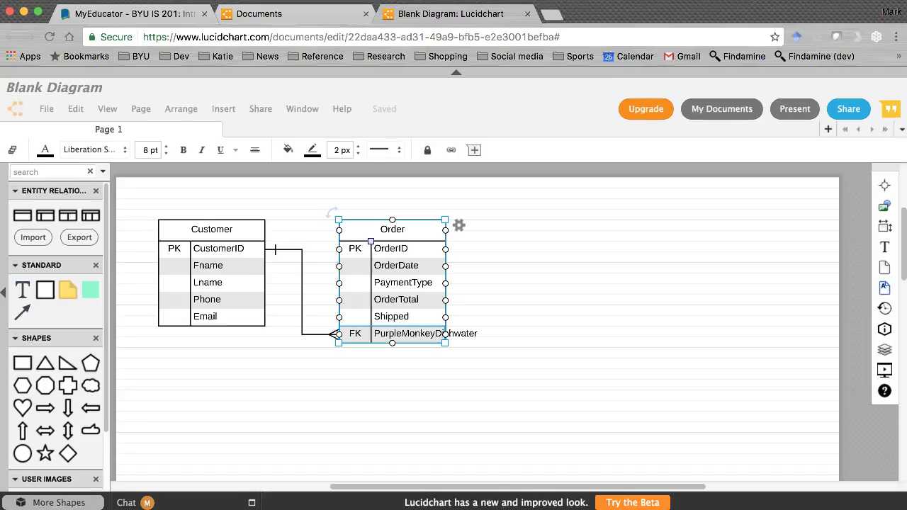
Rename the Order table's PurpleMonkeyDishwater FK field to CustomerID, then select the Customer table.
left_click(407, 340)
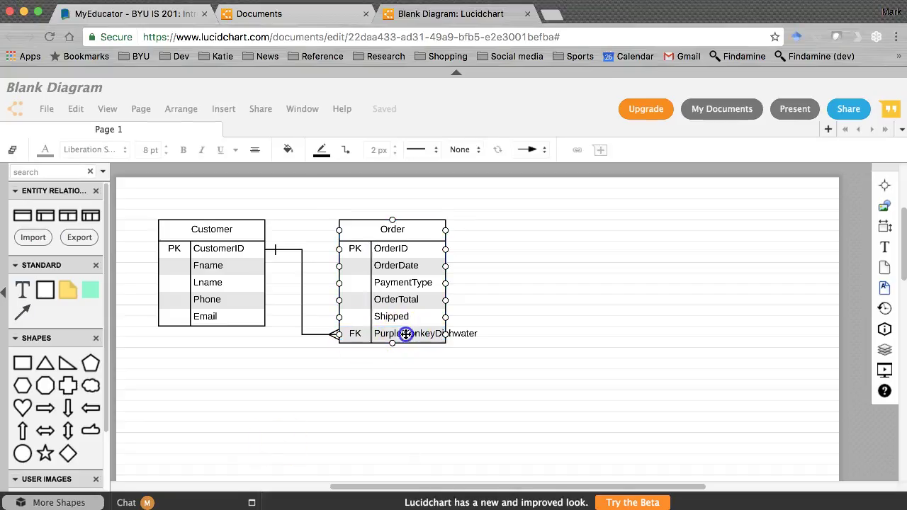
double_click(406, 334)
type("P")
type("CustomerID")
left_click(479, 328)
left_click(236, 229)
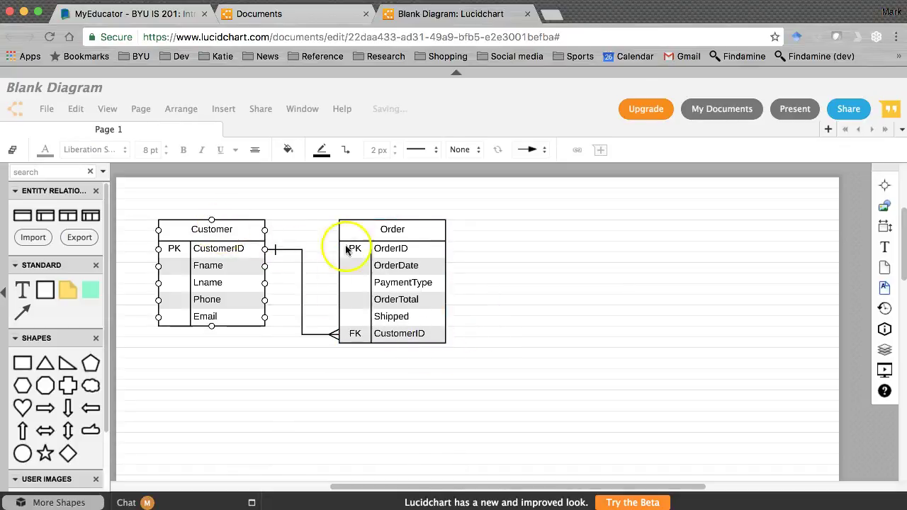